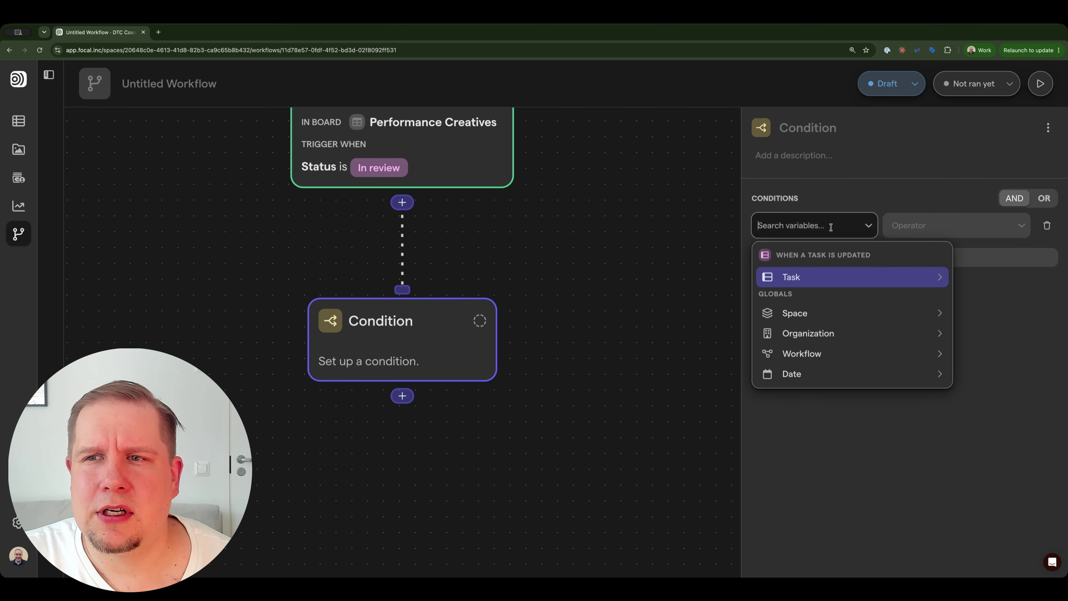
# - Add a Filter step after the trigger for the task's New assets and browse the item fields available for its condition
pyautogui.click(624, 235)
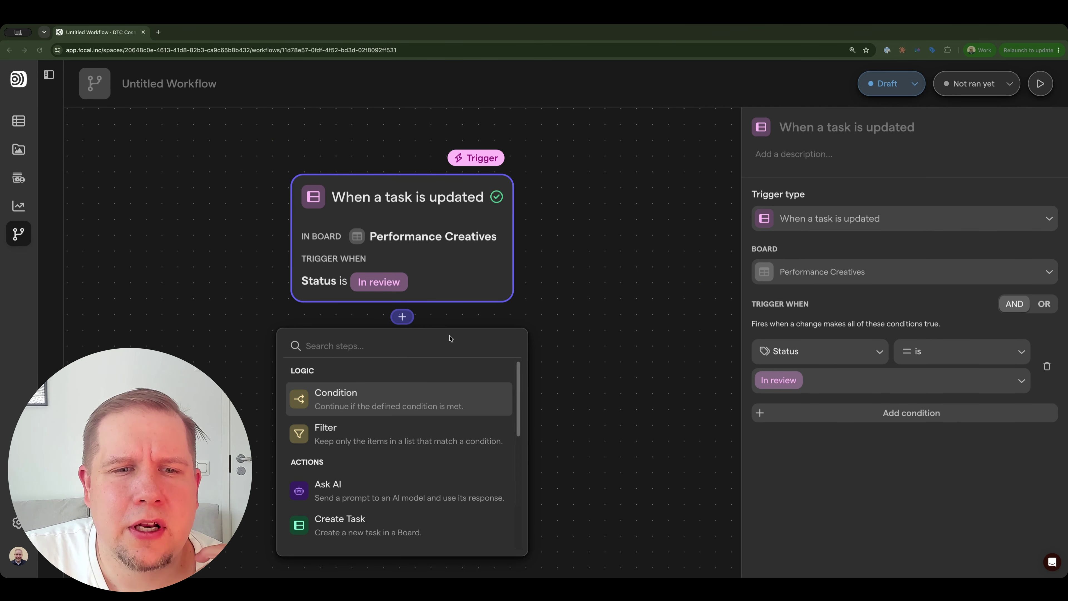
pyautogui.click(384, 436)
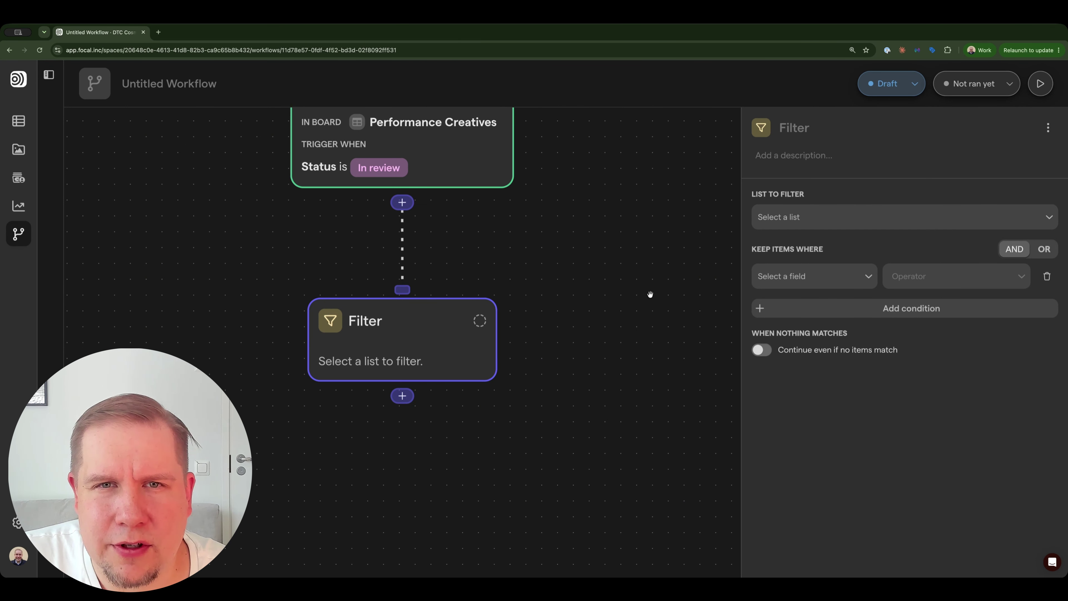
pyautogui.click(797, 280)
pyautogui.click(759, 217)
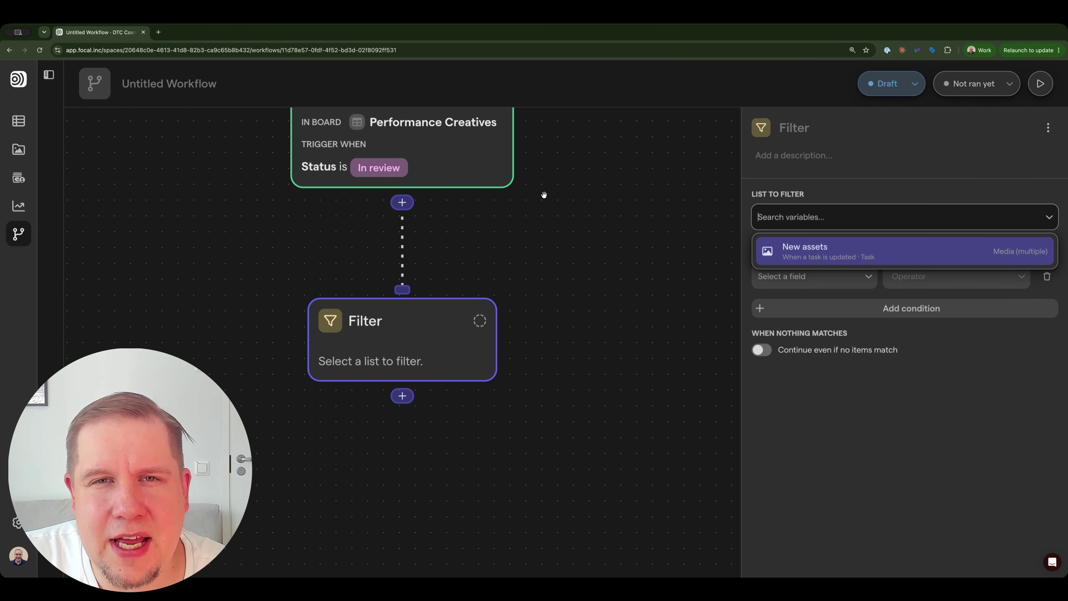
pyautogui.click(843, 252)
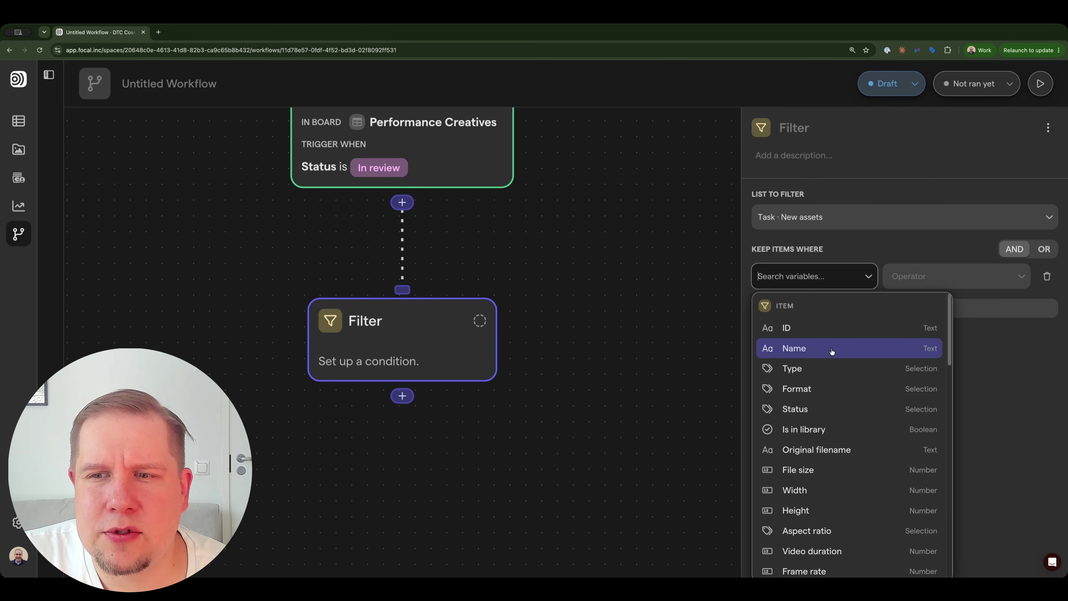
pyautogui.scroll(-10, 832, 350)
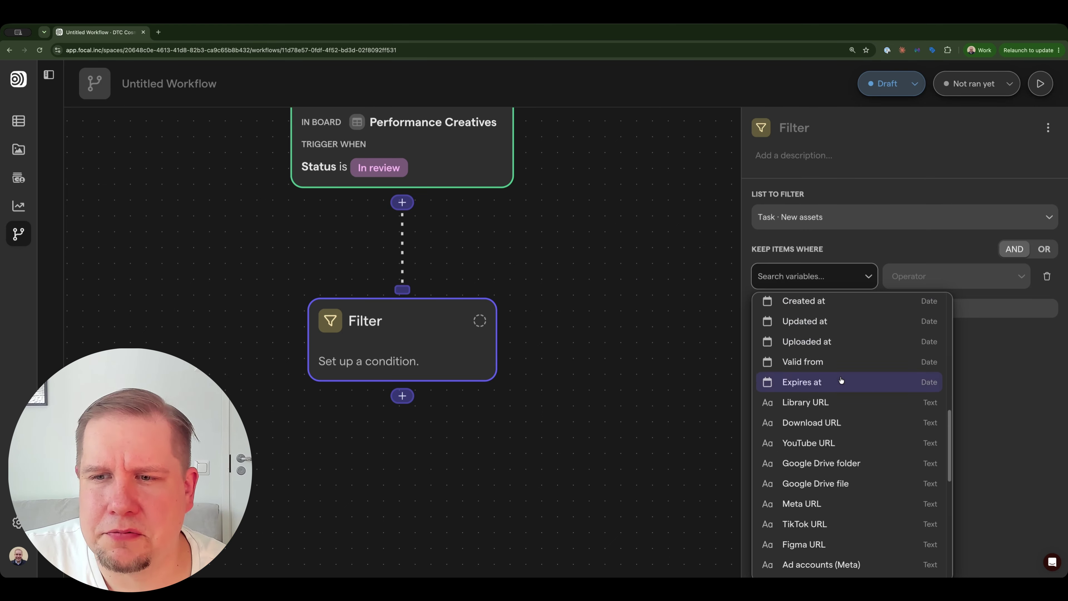
pyautogui.scroll(-10, 842, 380)
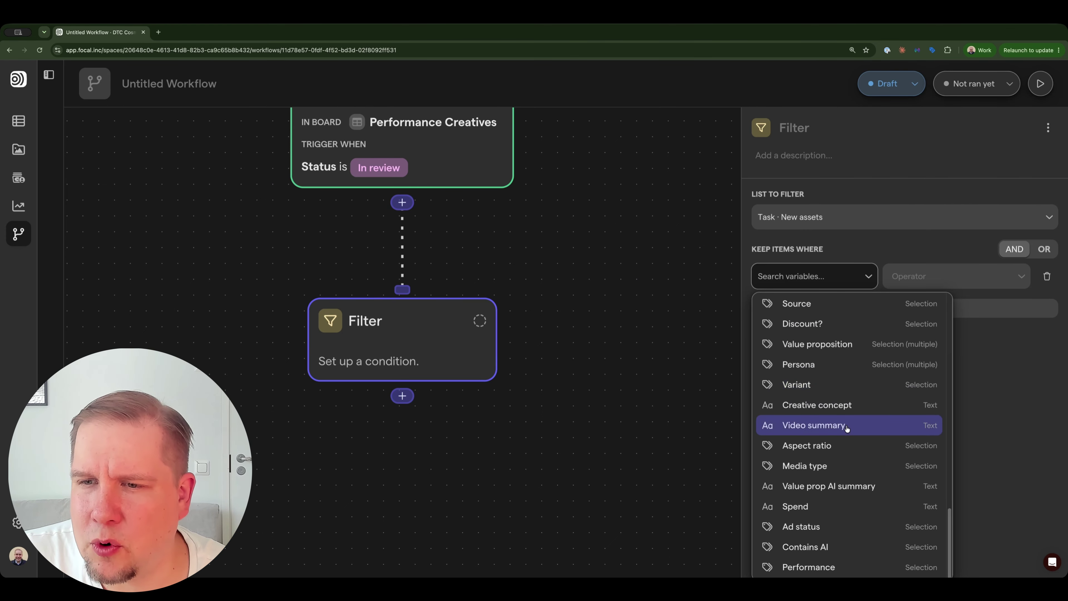
pyautogui.scroll(20, 846, 428)
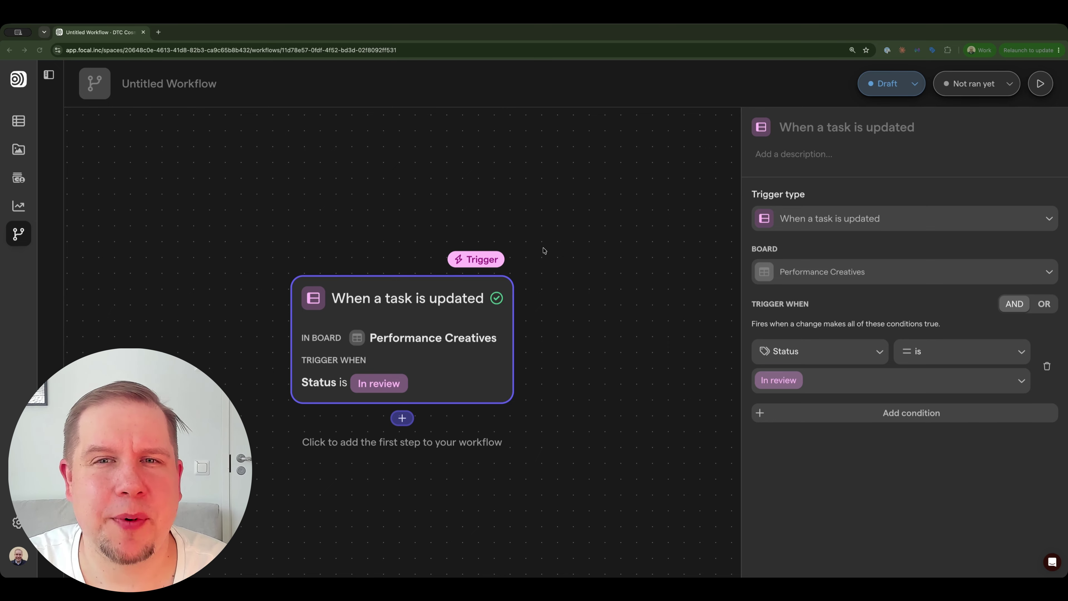
# - Add an Update Media step after the trigger that updates the Name property of the task's New assets
pyautogui.click(403, 418)
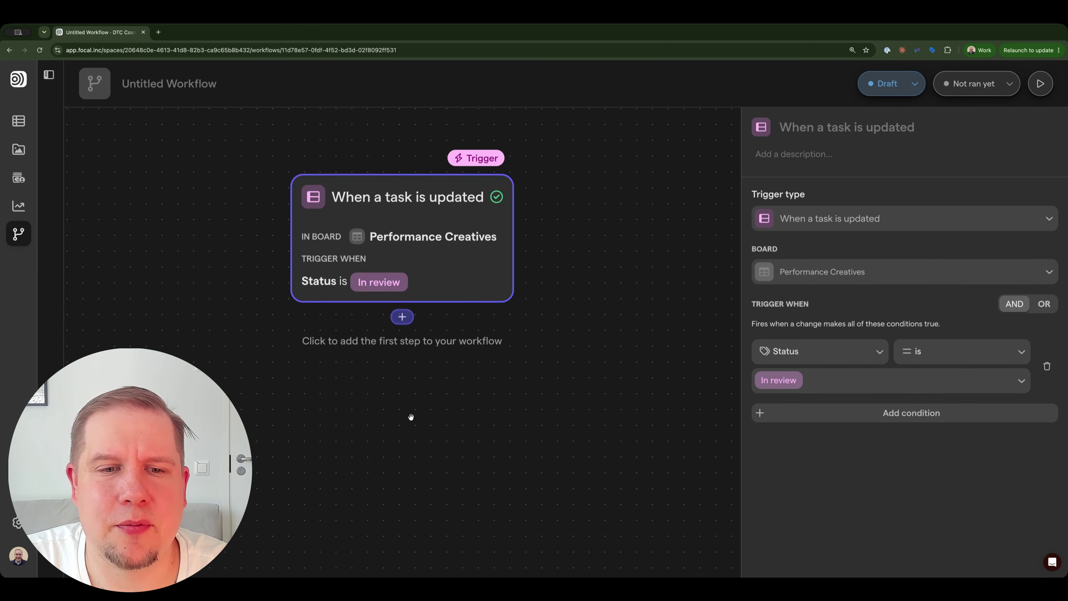
pyautogui.scroll(-3, 405, 491)
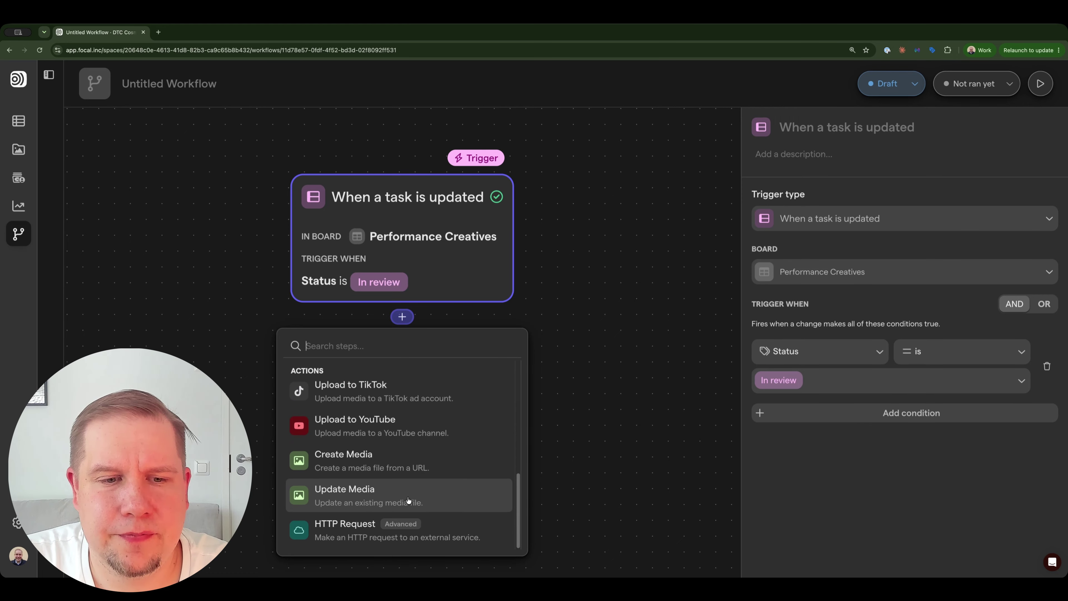
pyautogui.click(400, 495)
# - Browse the triggering task's variables for the filled content of the media's Name property
pyautogui.click(797, 332)
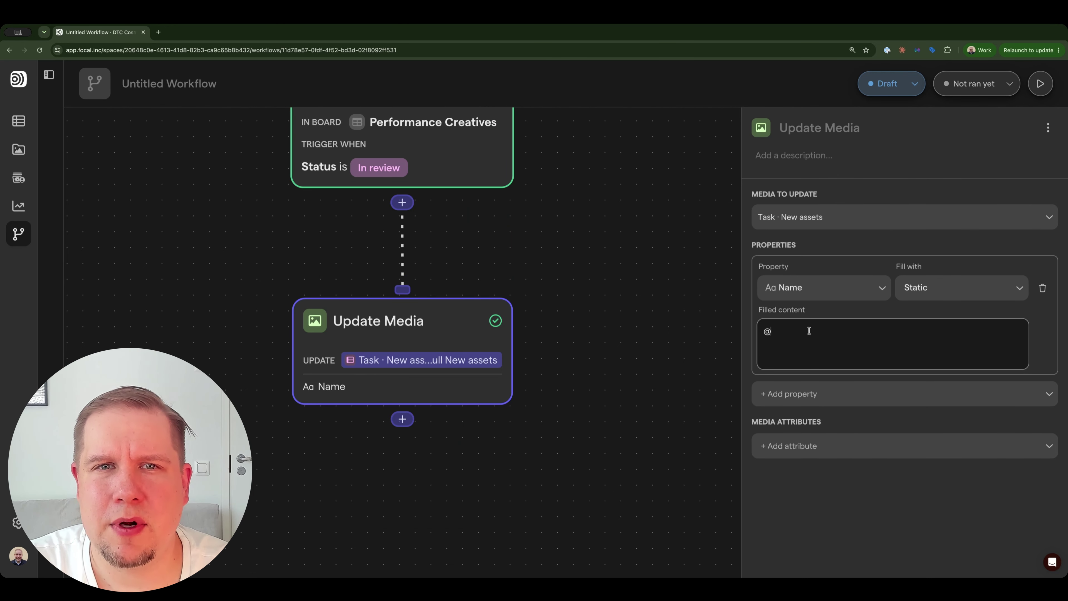
pyautogui.press('BackSpace')
pyautogui.write('@')
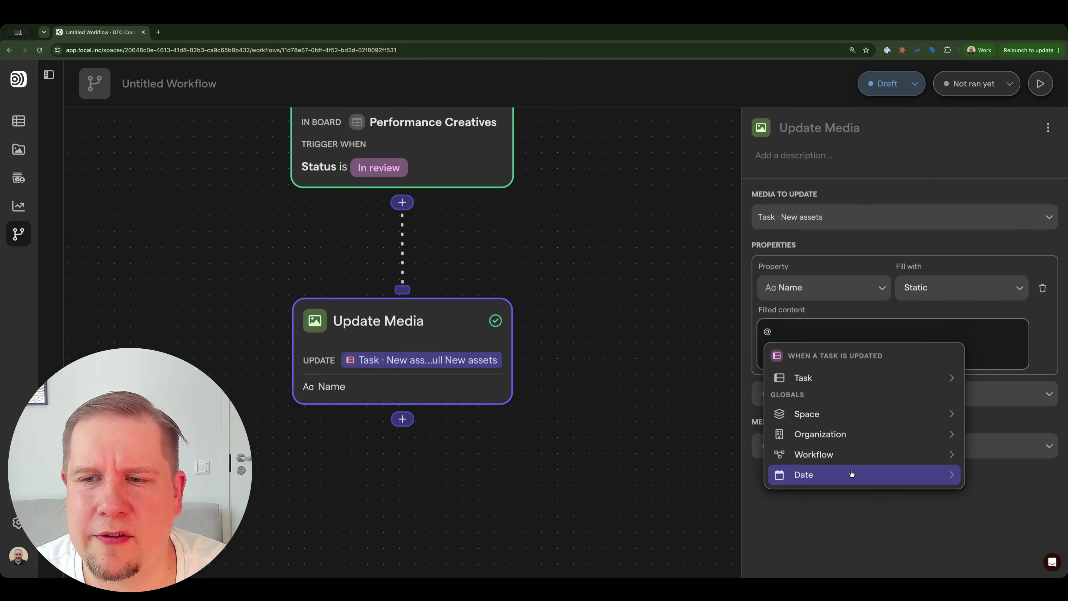
pyautogui.click(824, 378)
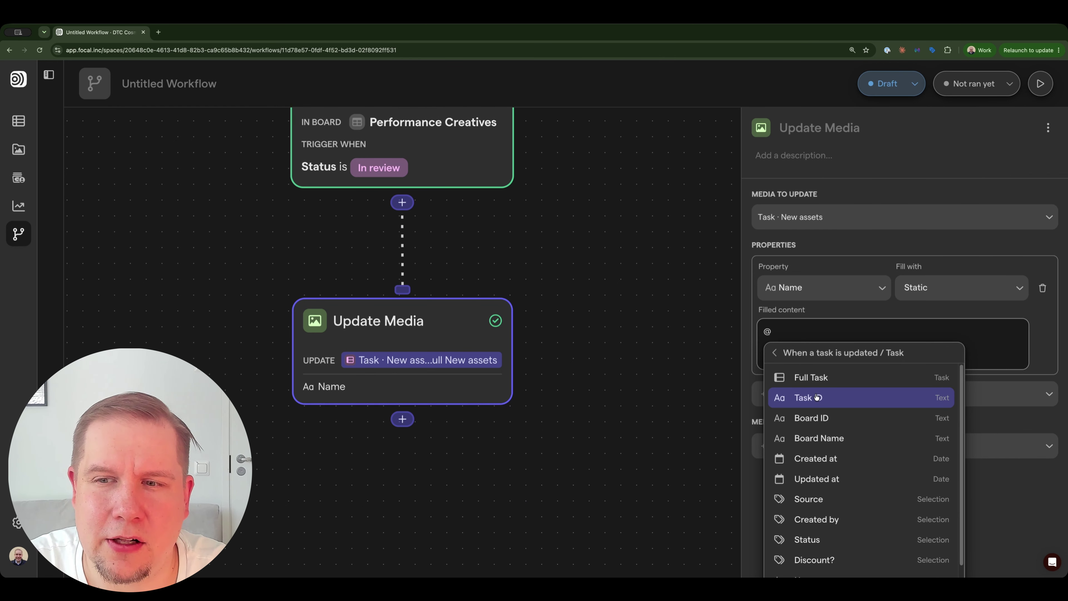
pyautogui.scroll(-2, 811, 400)
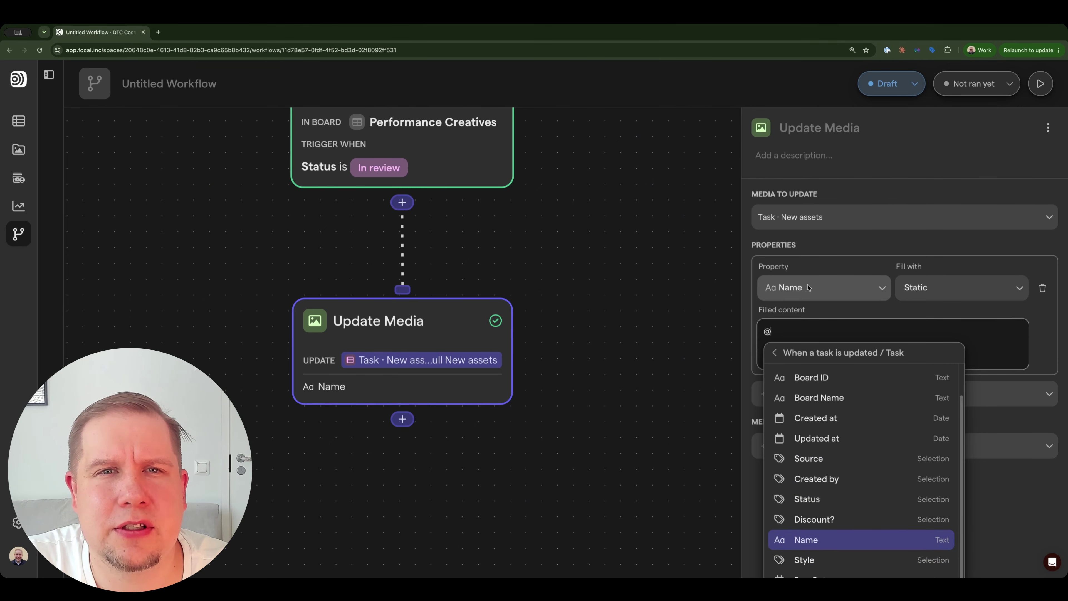
pyautogui.click(817, 291)
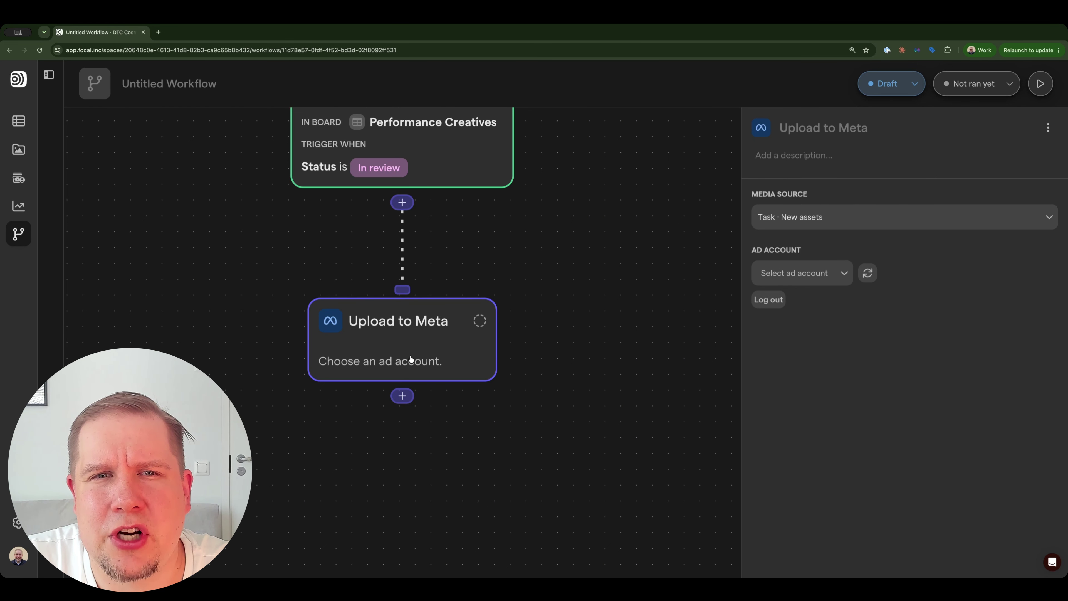
# - Open the ad account choices of the Upload to Meta step and remove that step from the workflow
pyautogui.click(799, 280)
pyautogui.click(451, 333)
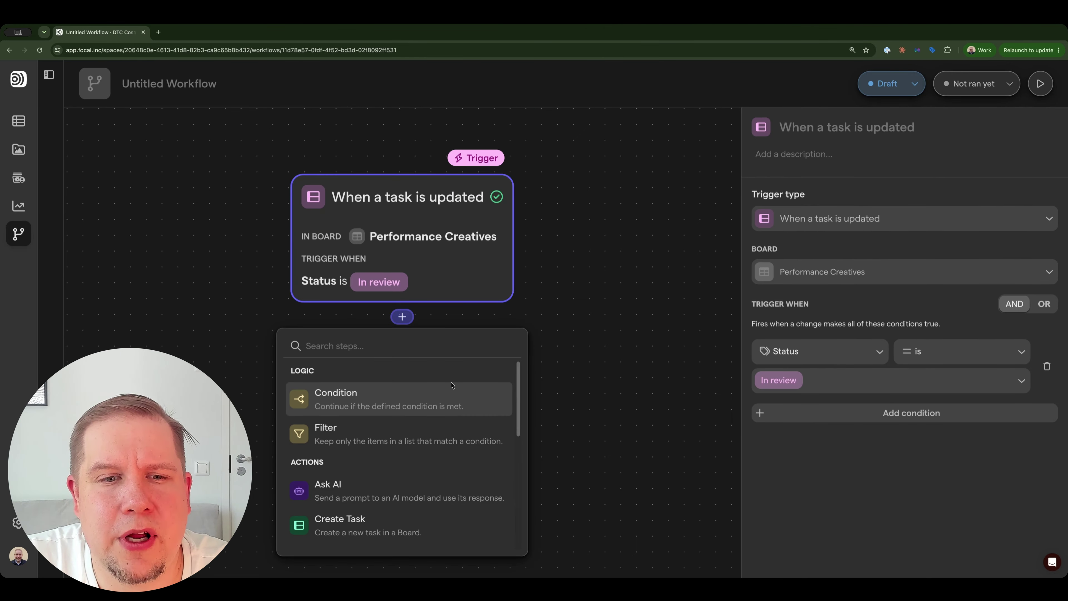
# - Add a Slack Message step after the trigger and select the personal Slack workspace
pyautogui.scroll(-5, 414, 483)
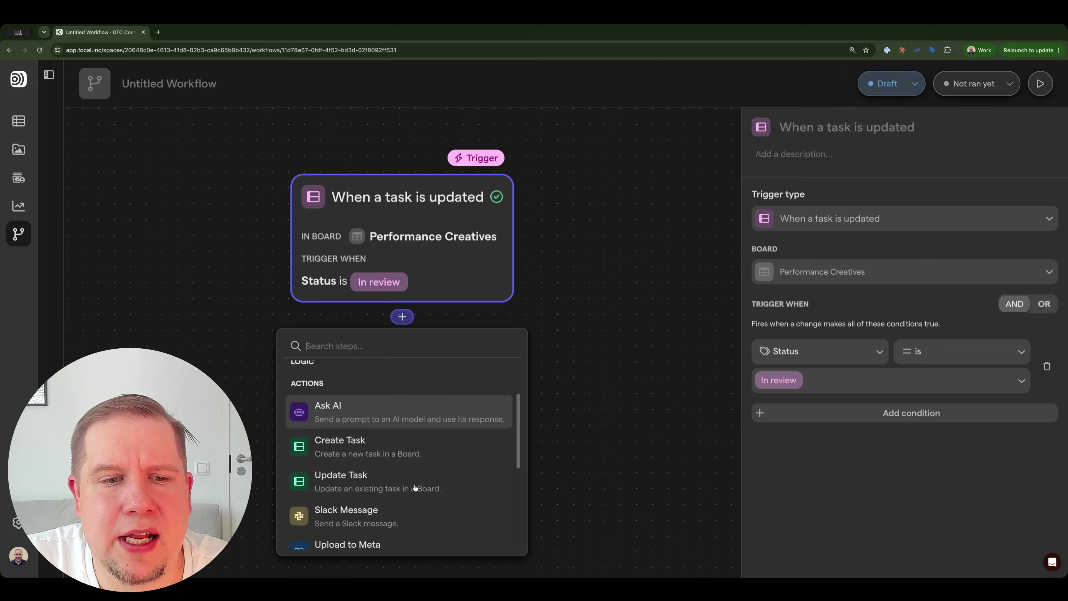
pyautogui.click(400, 405)
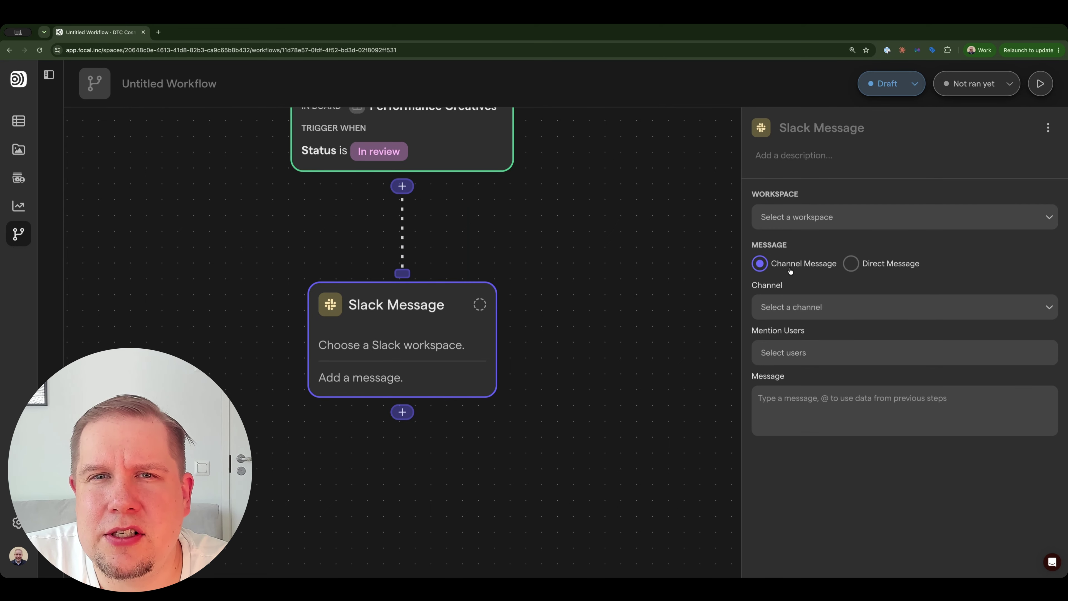
pyautogui.click(808, 217)
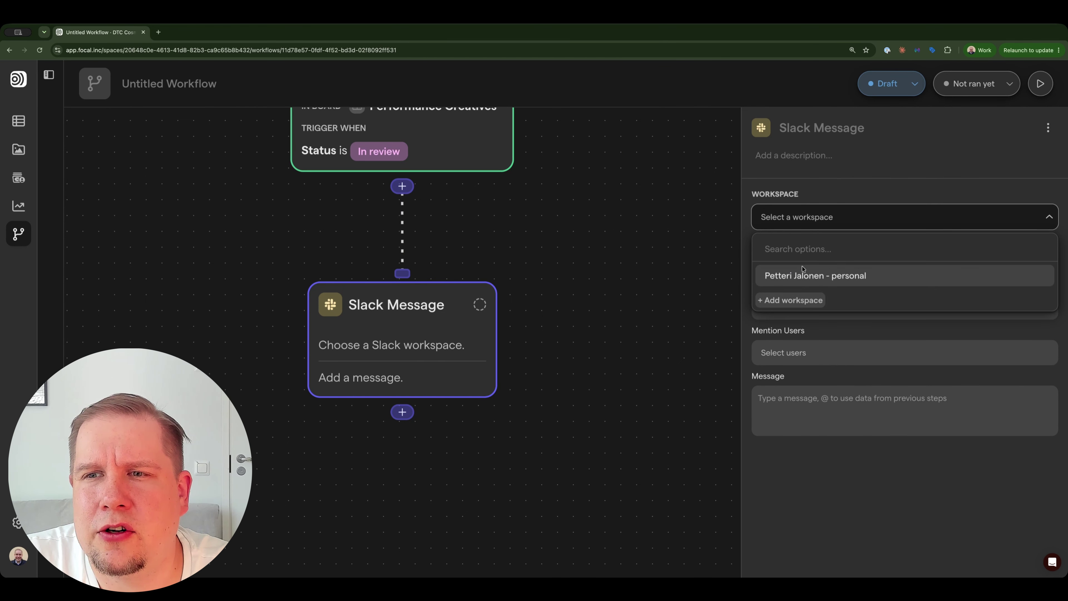
pyautogui.click(803, 270)
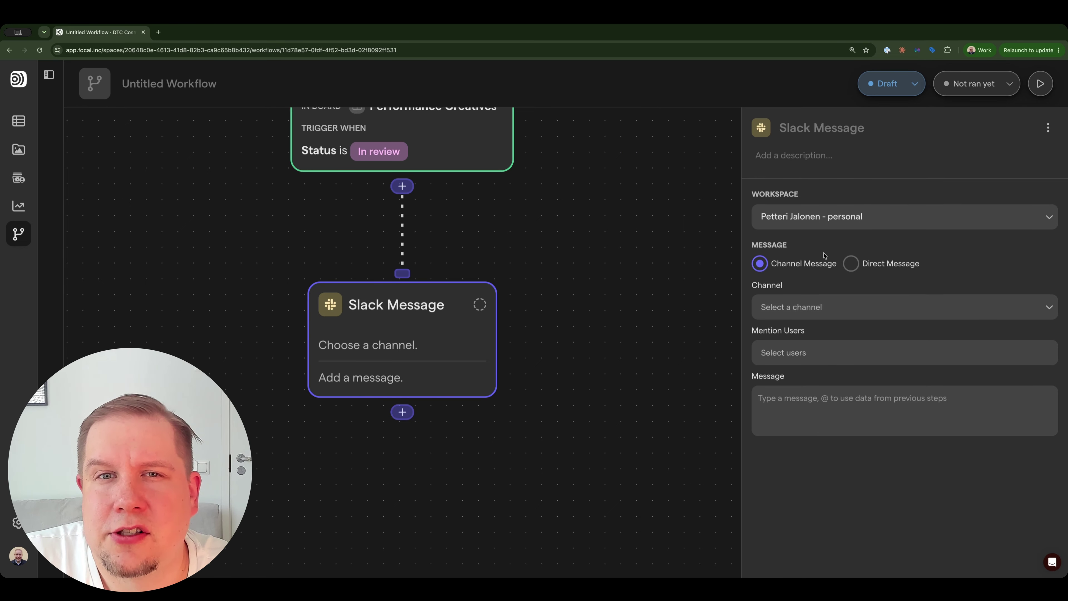
# - Open the Slack channel choices, and start a variable reference with @ in the message text before clearing it
pyautogui.click(792, 312)
pyautogui.click(796, 280)
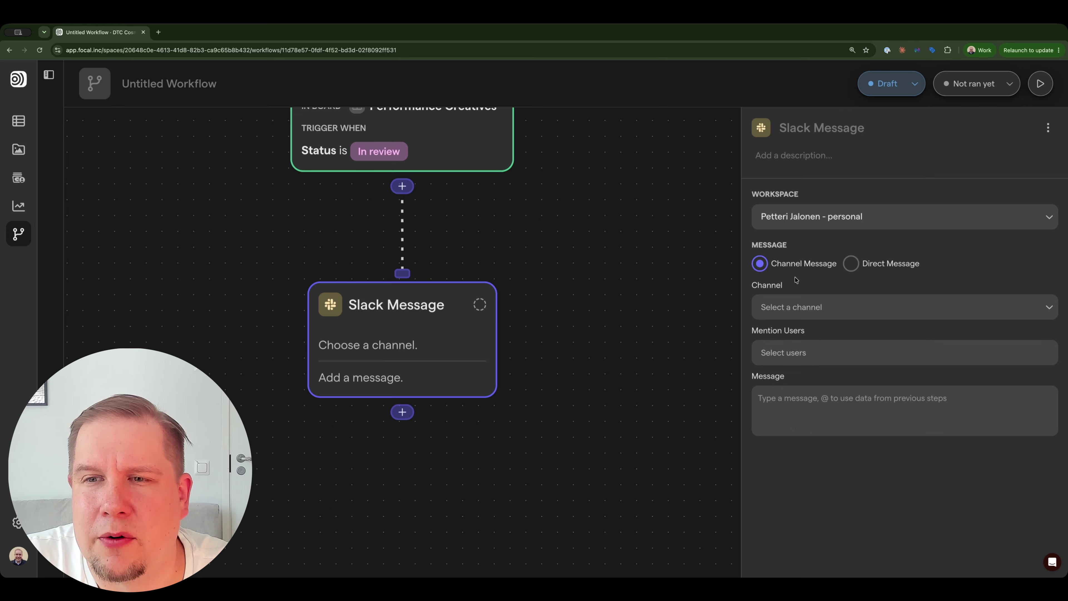
pyautogui.write('@')
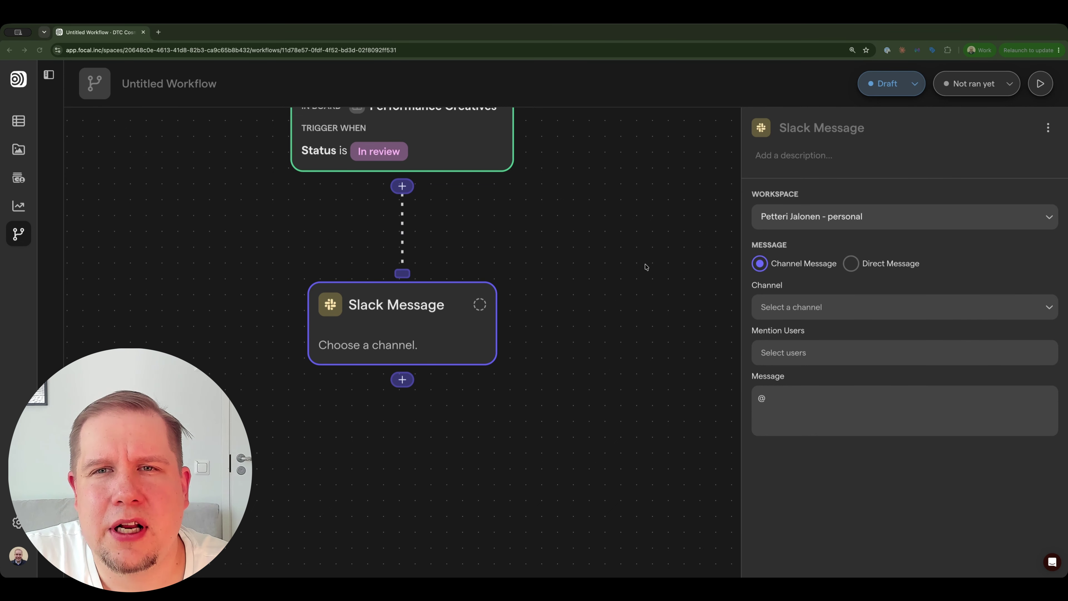
pyautogui.click(805, 403)
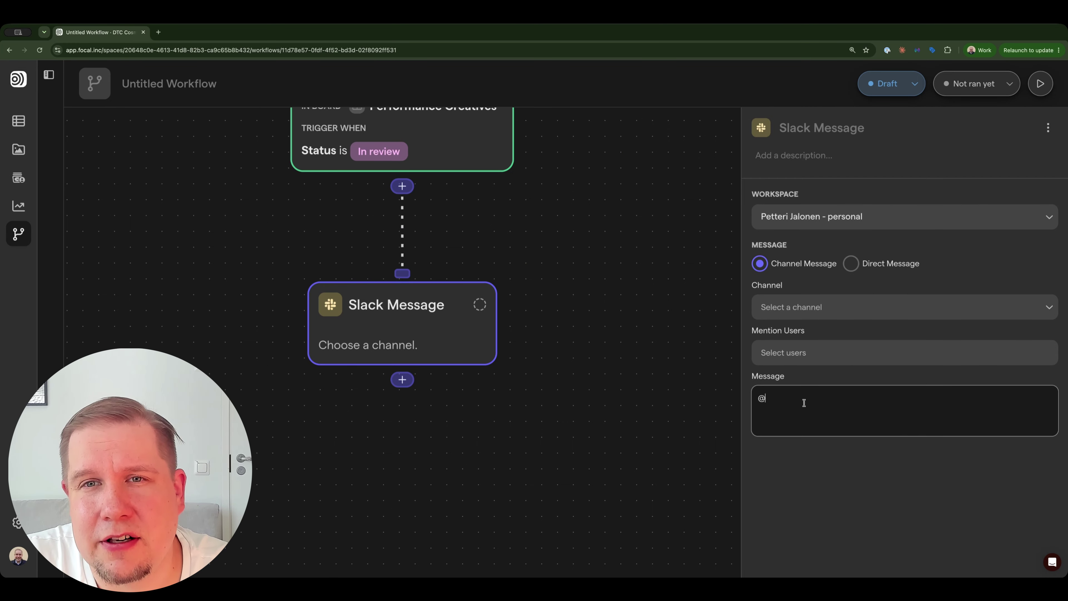
pyautogui.press('BackSpace')
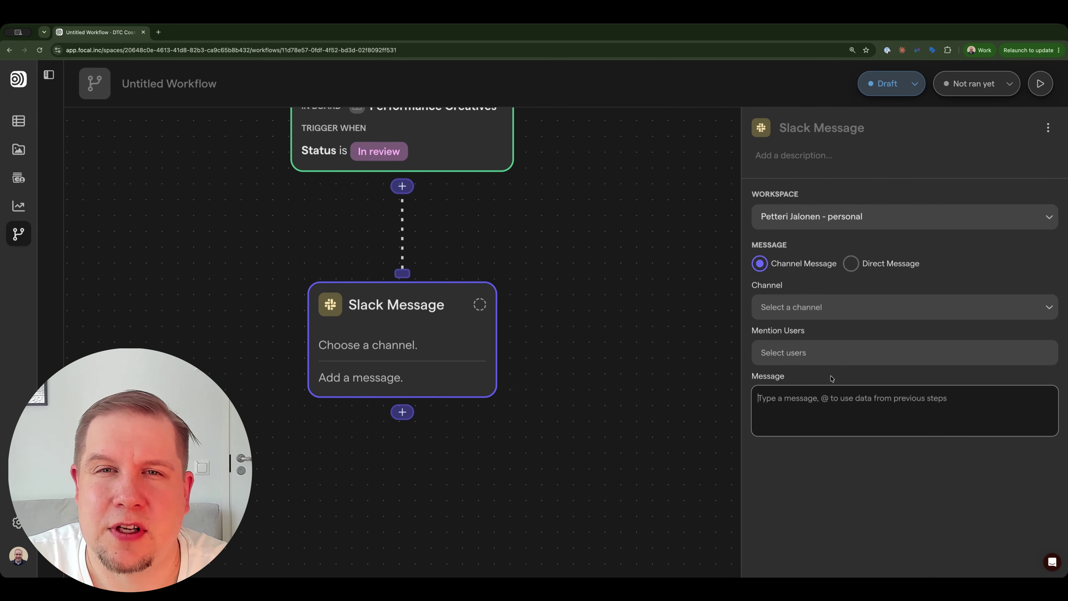
pyautogui.press('Escape')
pyautogui.press('BackSpace')
# - Add an Update Task step for the triggering task with the Status column, and delete that step again
pyautogui.click(419, 349)
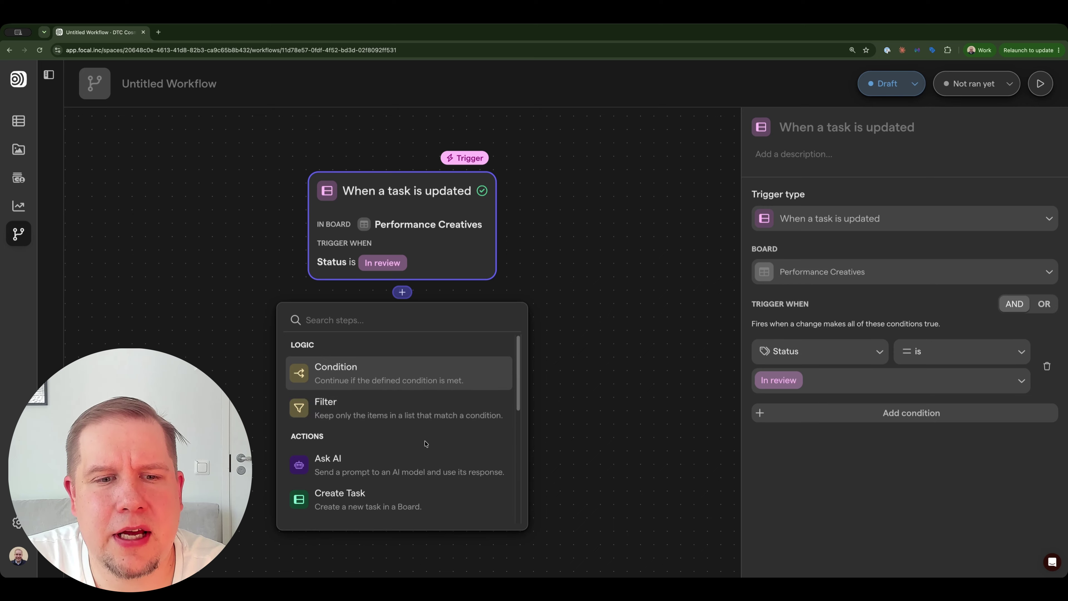
pyautogui.scroll(-2, 426, 445)
pyautogui.click(399, 472)
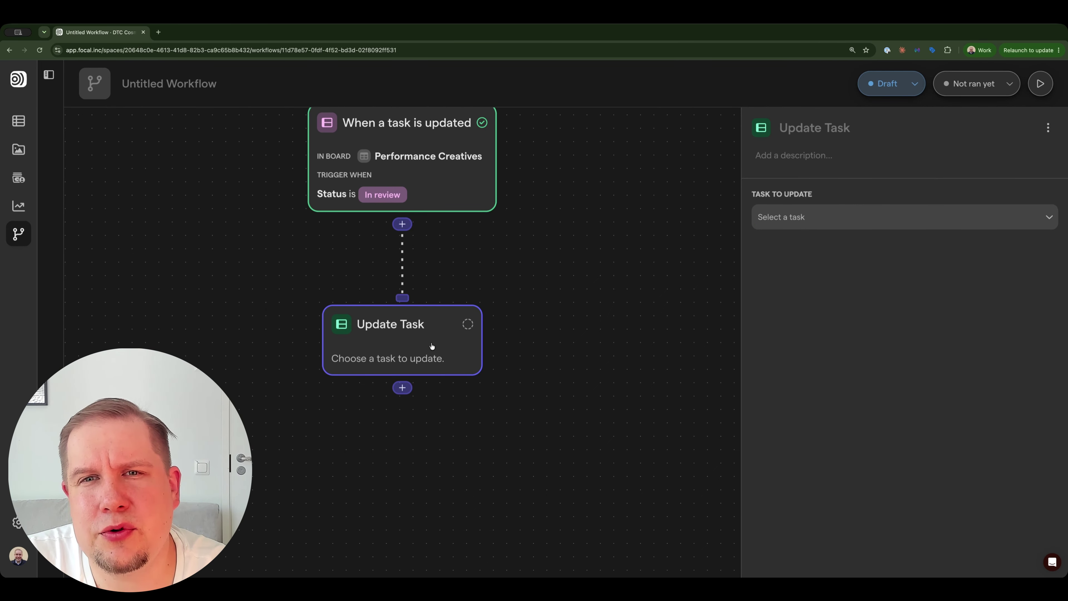
pyautogui.click(811, 219)
pyautogui.click(804, 249)
pyautogui.click(813, 307)
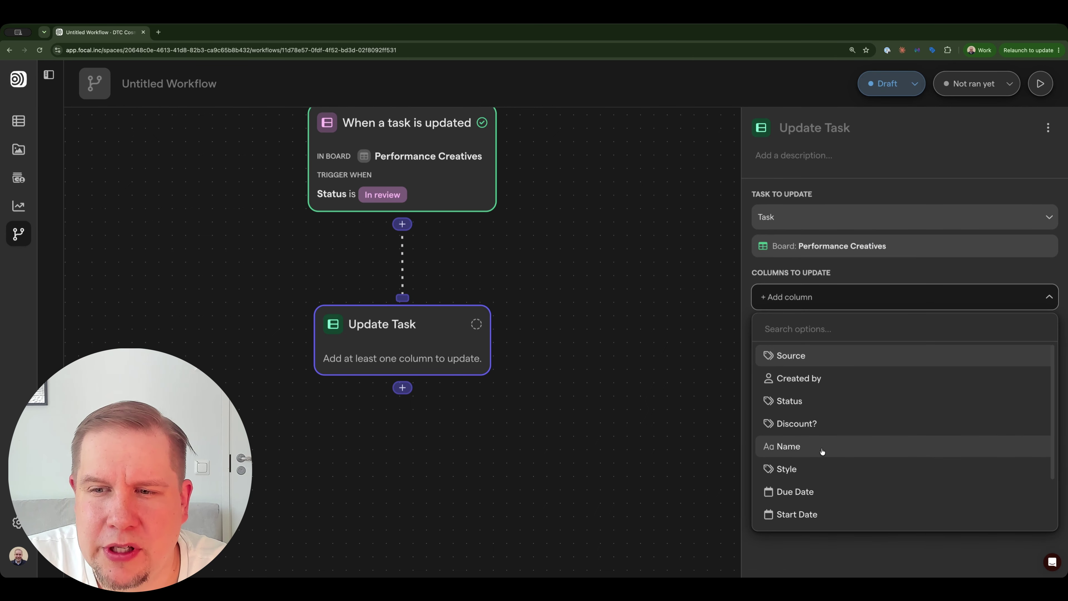
pyautogui.click(834, 403)
pyautogui.rightClick(449, 339)
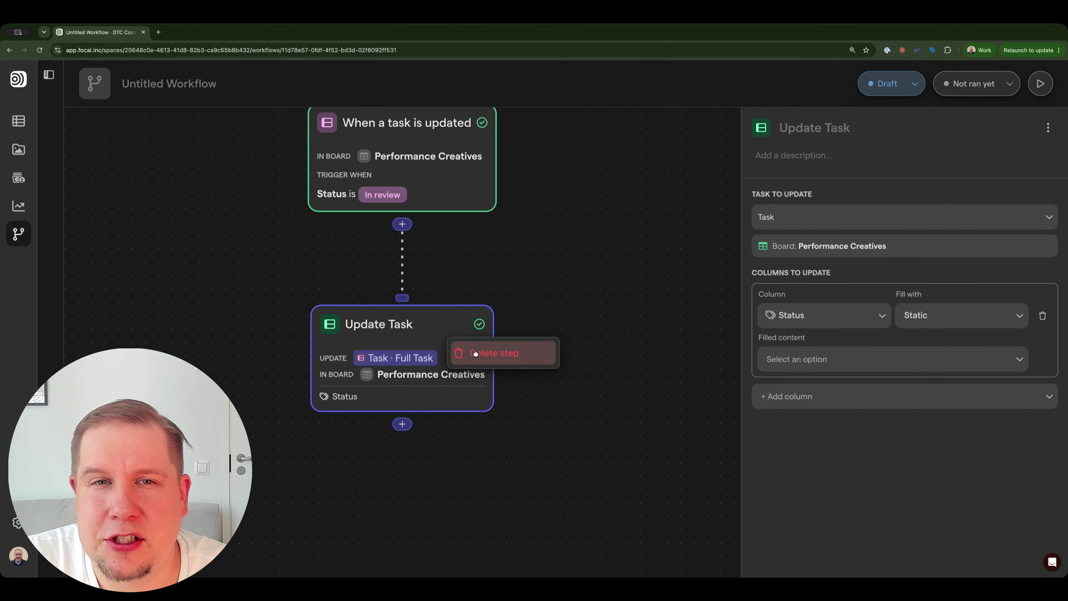
pyautogui.click(475, 353)
# - Add an Ask AI step directly after the task-update trigger and place the cursor in its prompt message
pyautogui.click(402, 406)
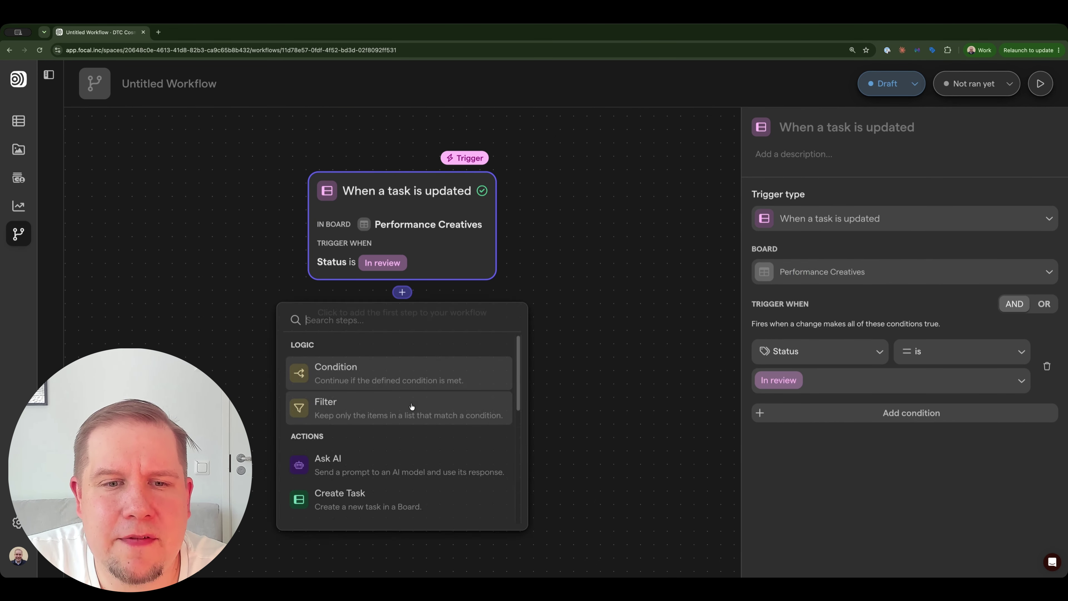
pyautogui.click(402, 471)
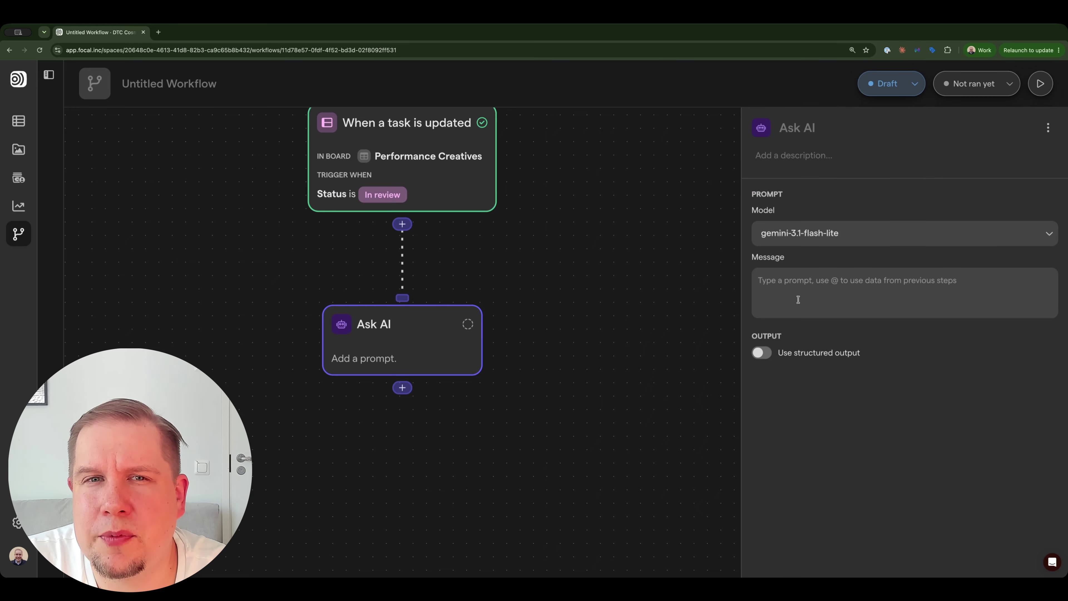
pyautogui.click(822, 294)
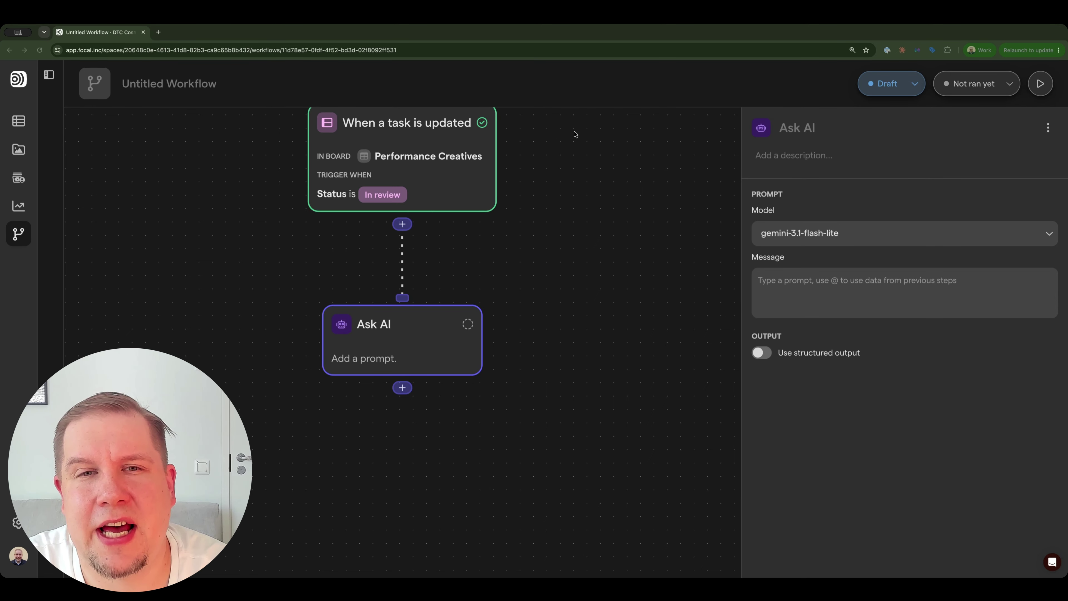
# - Add a Slack Message step after the Ask AI step and insert the AI response variable as its message
pyautogui.click(402, 388)
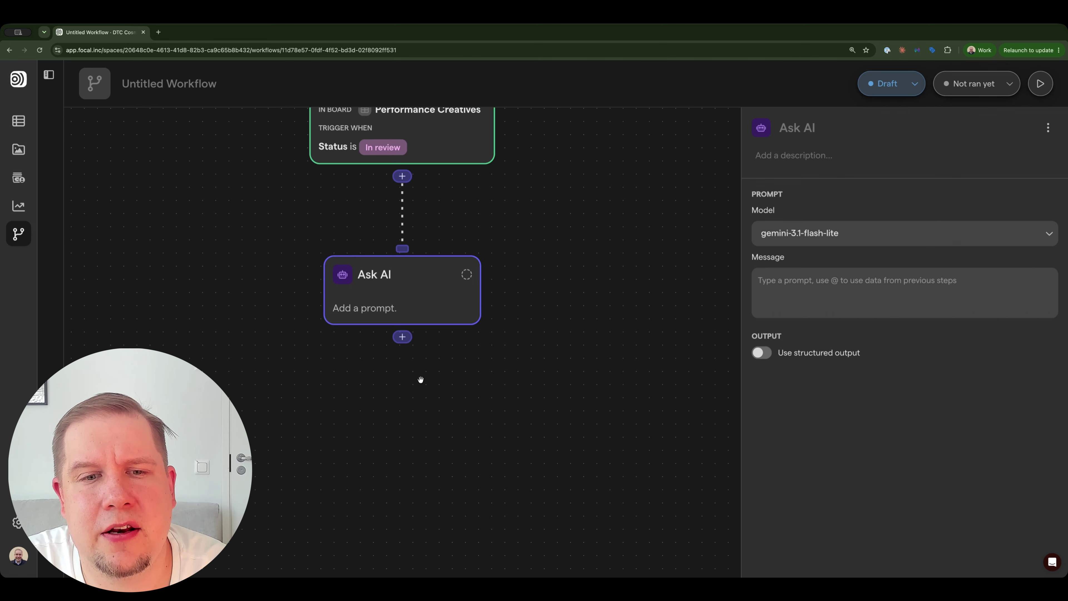
pyautogui.scroll(-2, 386, 425)
pyautogui.click(387, 434)
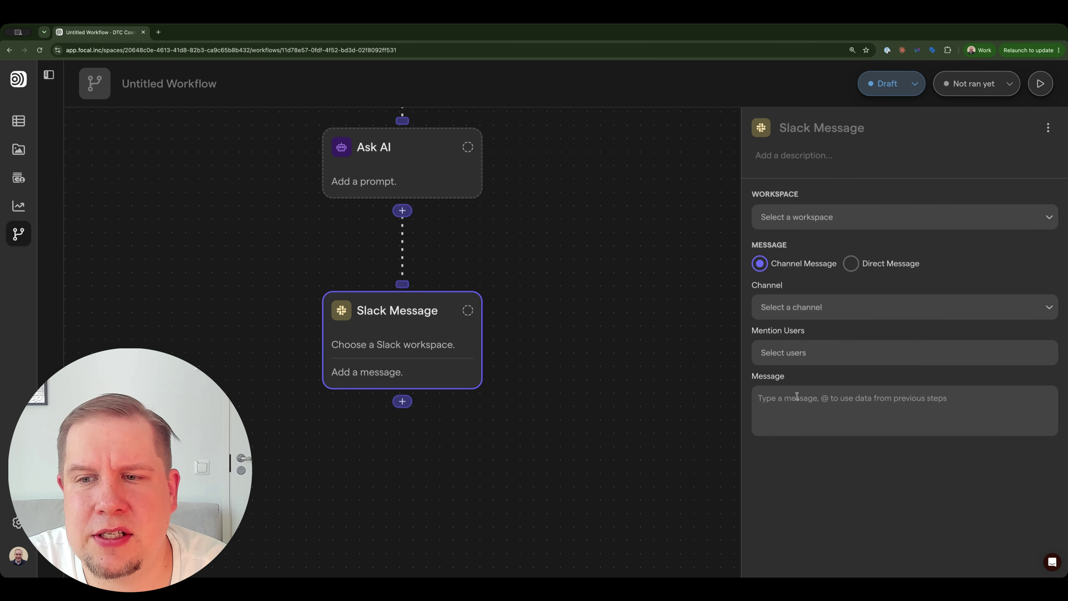
pyautogui.click(806, 391)
pyautogui.write('@')
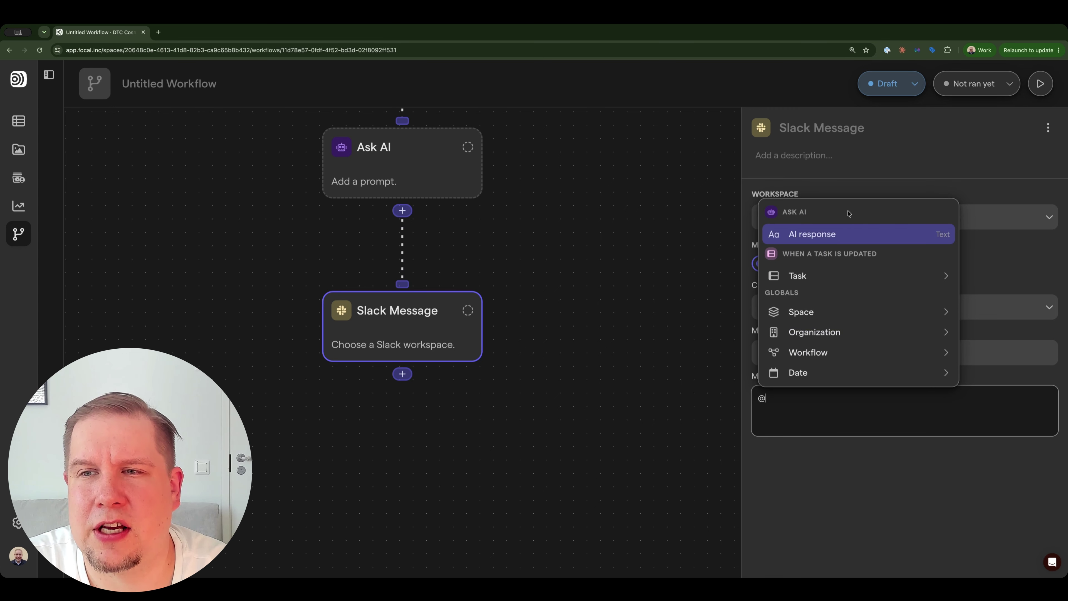
pyautogui.click(845, 239)
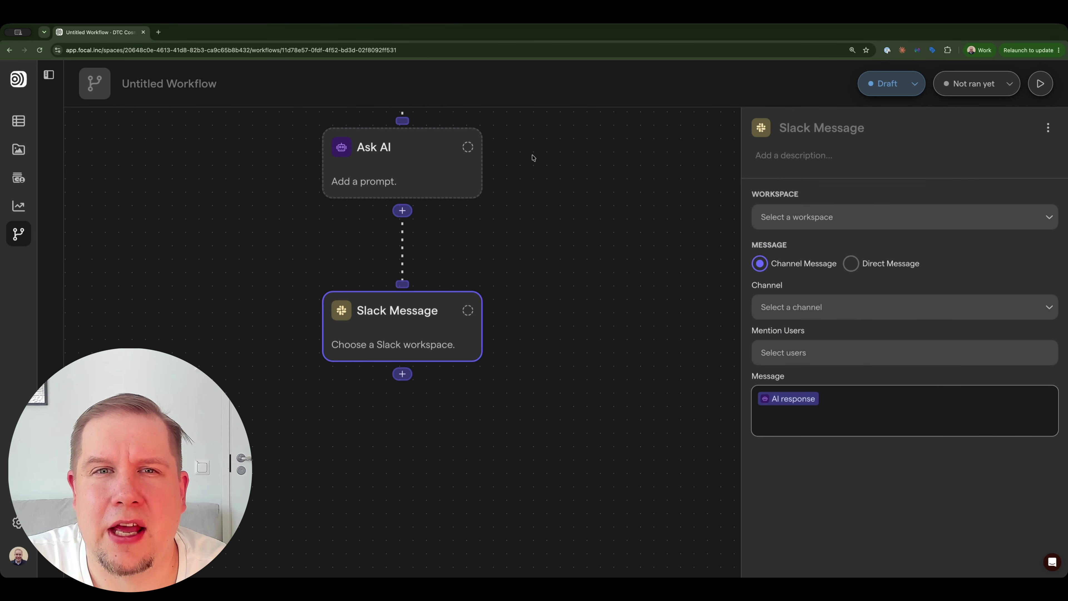
# - Open the Ask AI step's prompt settings
pyautogui.click(471, 177)
pyautogui.scroll(4, 479, 220)
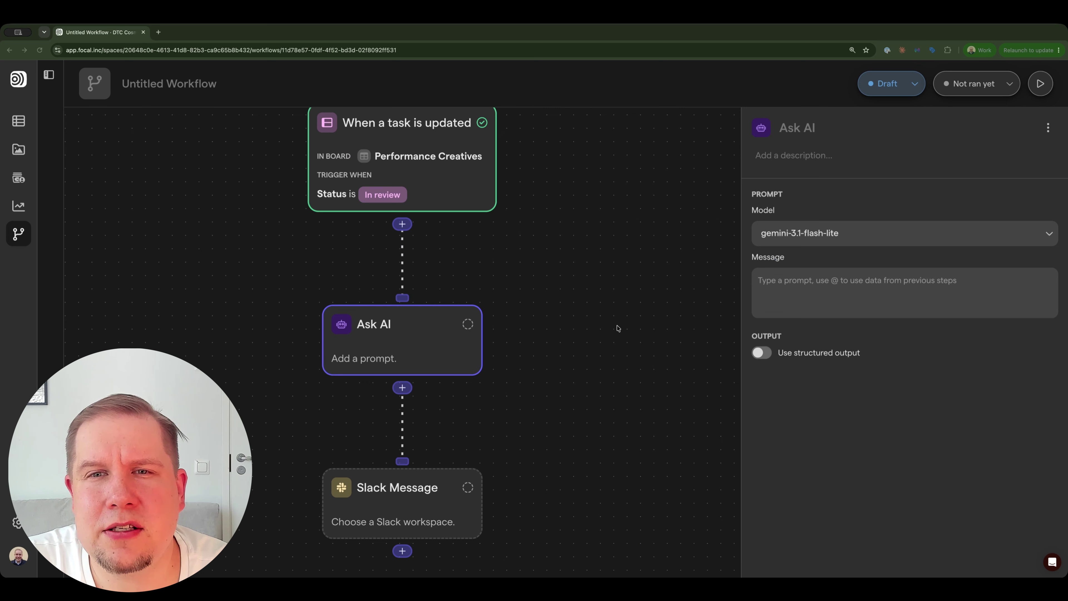
# - Turn on structured output for the Ask AI step to view its format options, and turn it off again
pyautogui.click(762, 353)
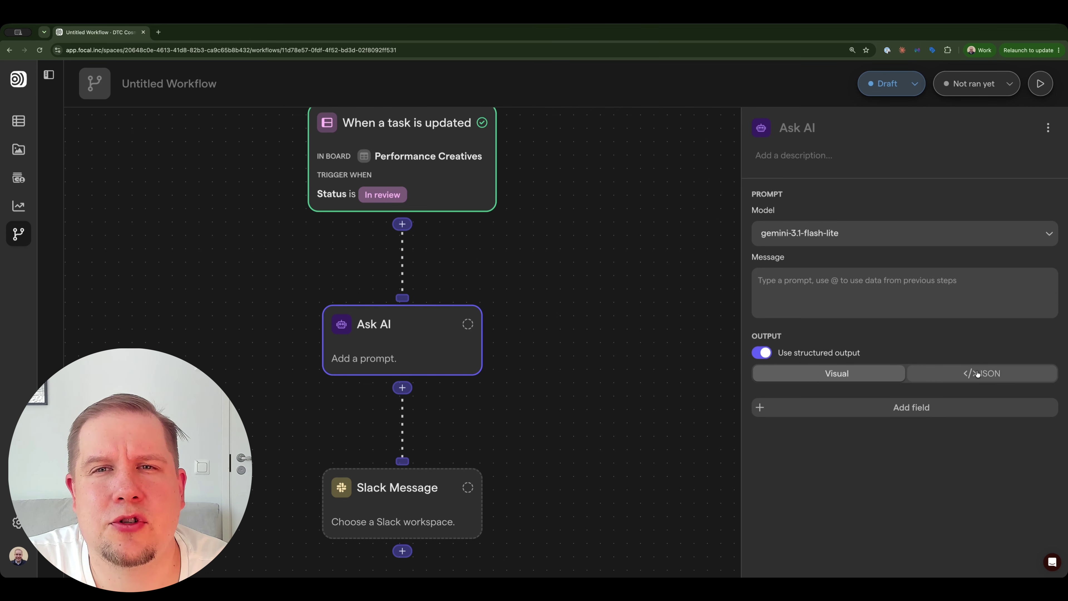
pyautogui.click(762, 353)
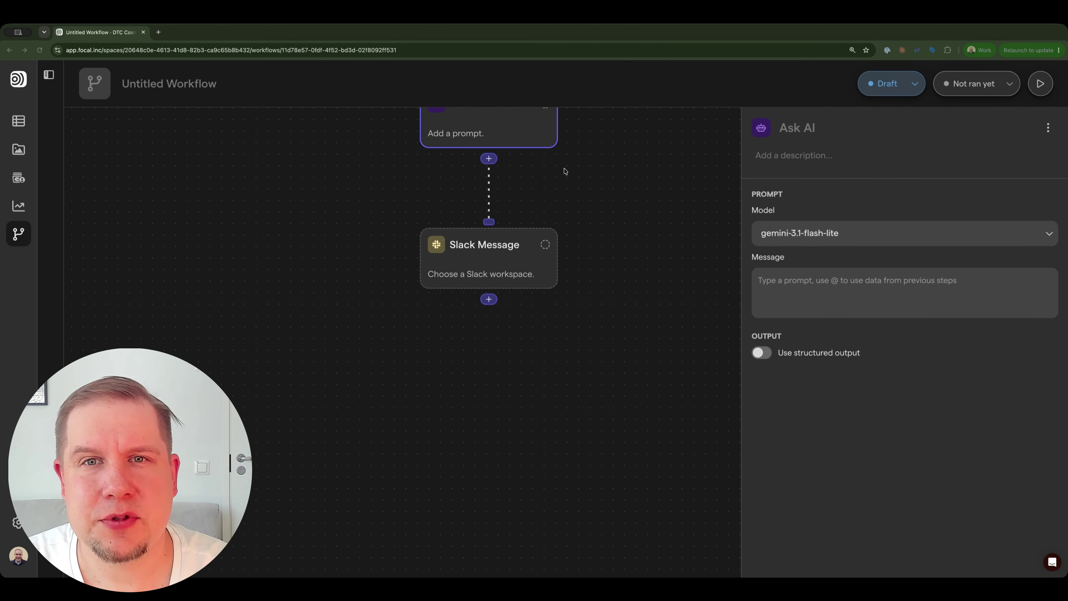
# - Add an HTTP Request step after the Slack Message step and choose its request method
pyautogui.click(489, 299)
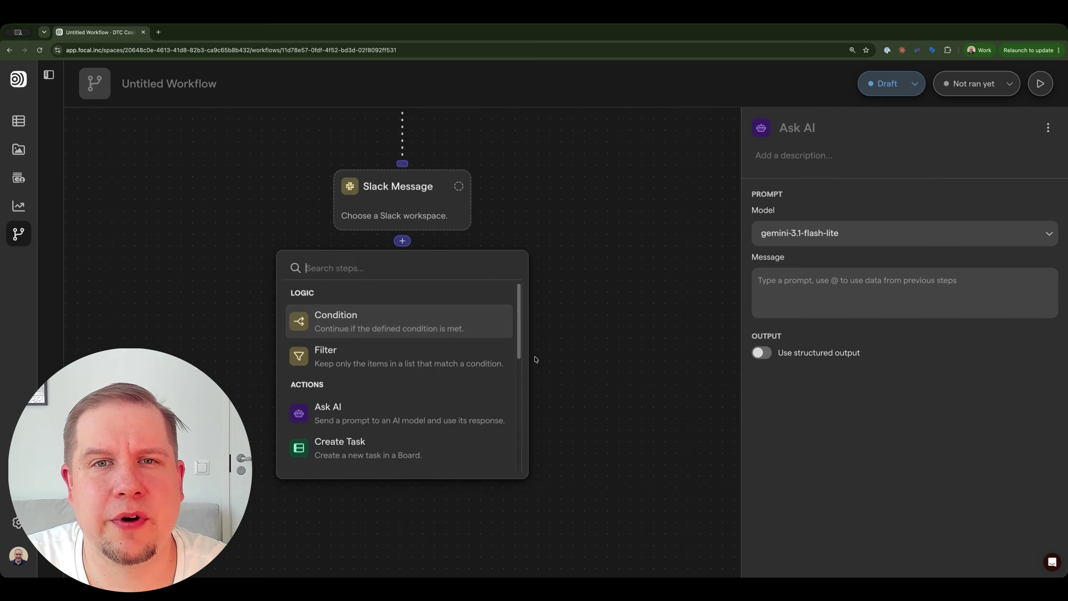
pyautogui.scroll(-5, 391, 446)
pyautogui.click(386, 447)
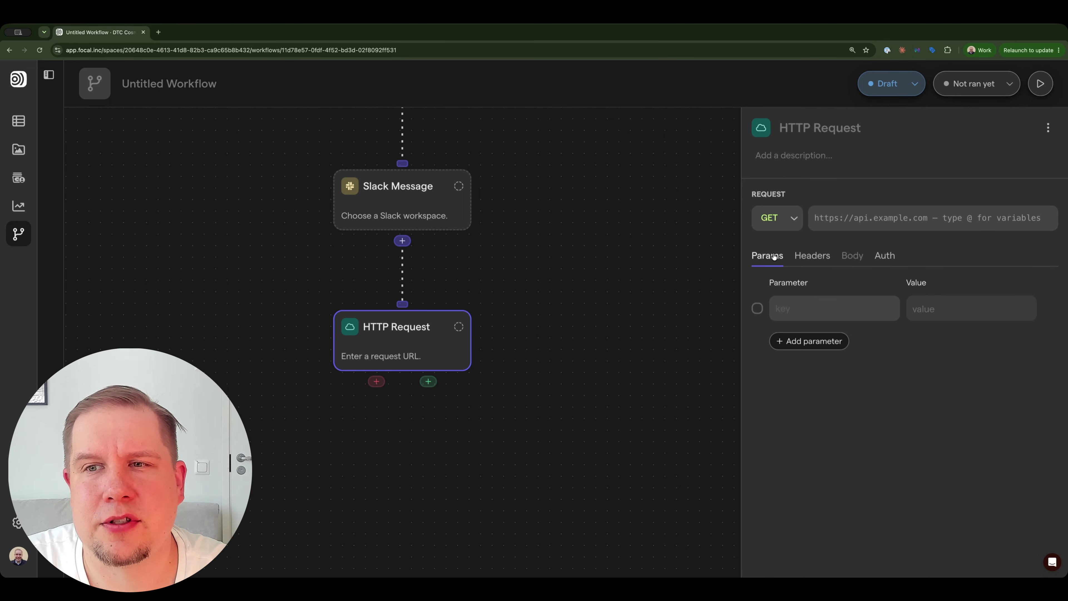
pyautogui.click(779, 224)
pyautogui.click(785, 274)
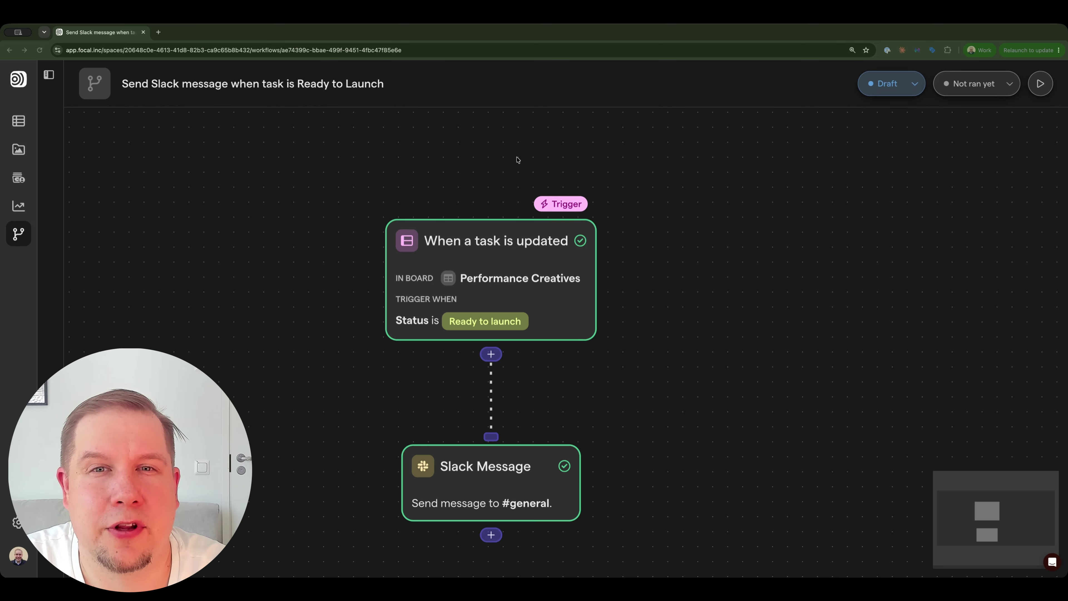
# - Review the Ready to launch trigger condition and the Slack Message step's channel and message text with its task variables
pyautogui.click(493, 261)
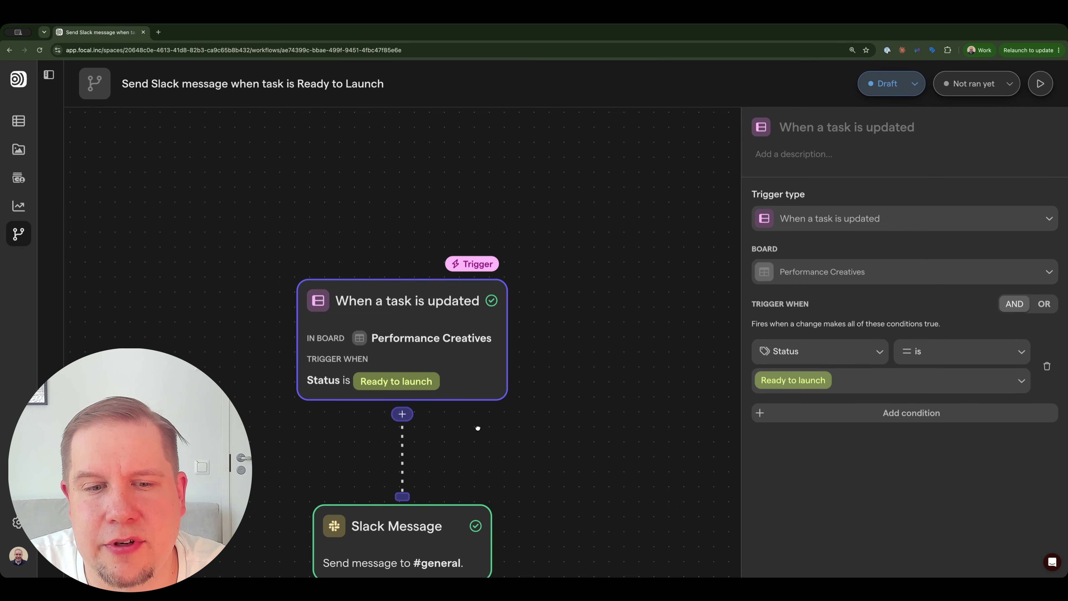
pyautogui.scroll(-5, 477, 428)
pyautogui.click(425, 408)
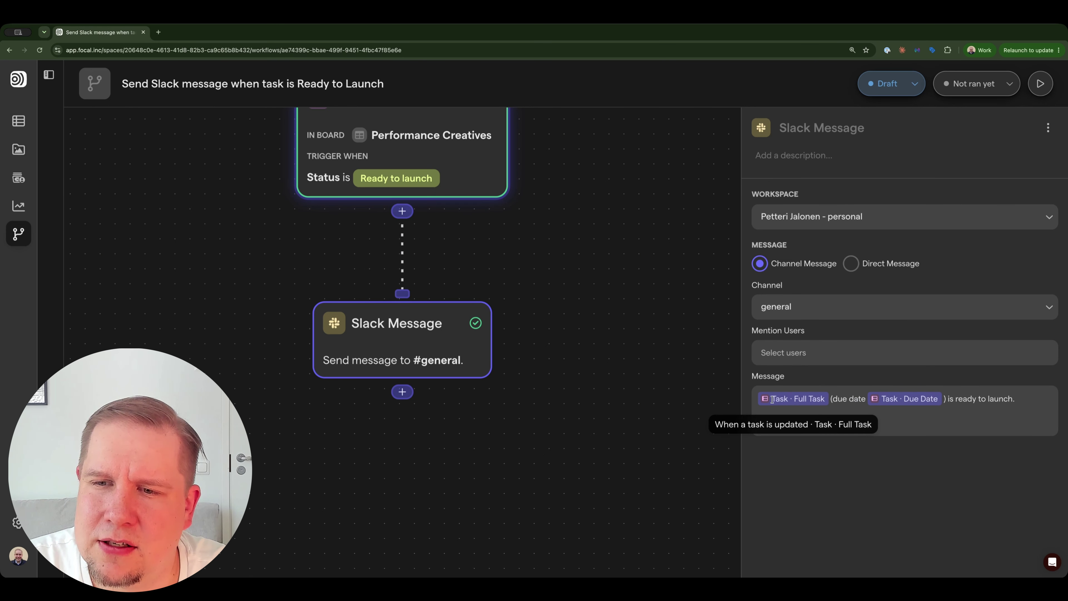
pyautogui.click(817, 404)
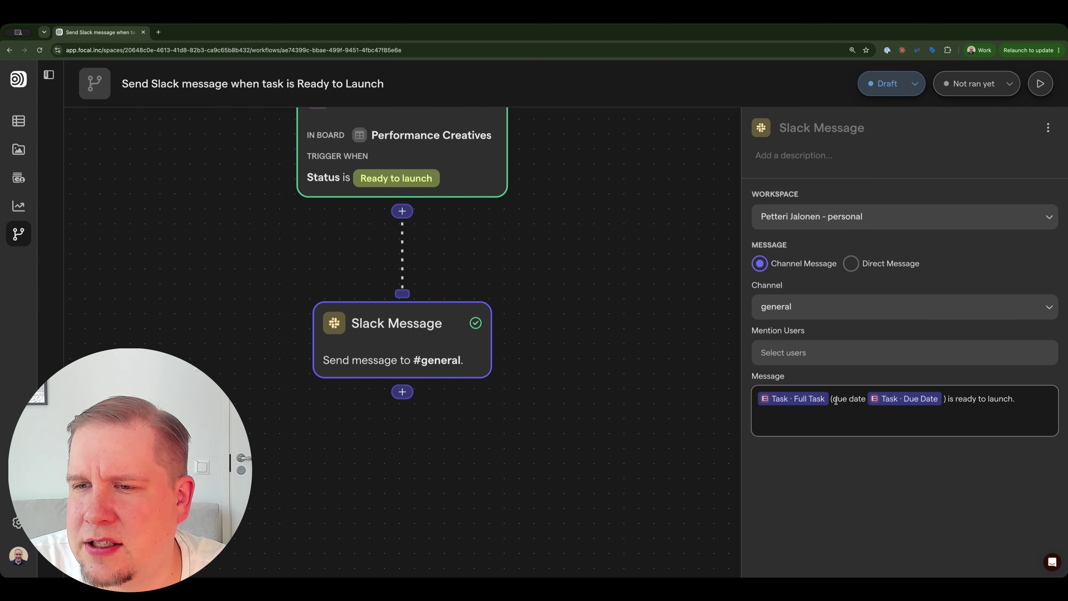
pyautogui.moveTo(1017, 399); pyautogui.dragTo(952, 399)
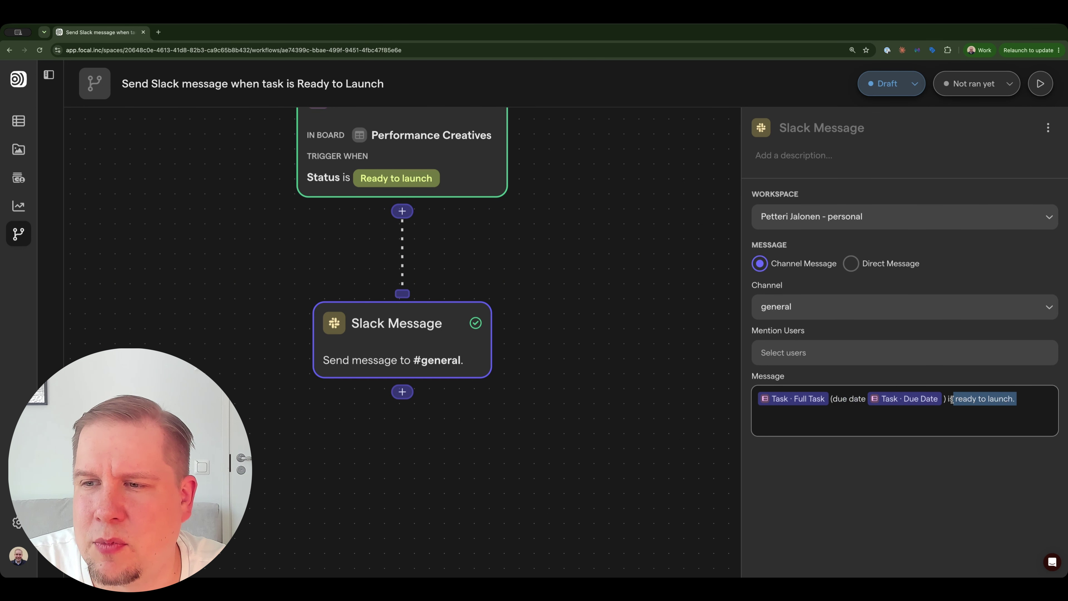
pyautogui.click(1042, 399)
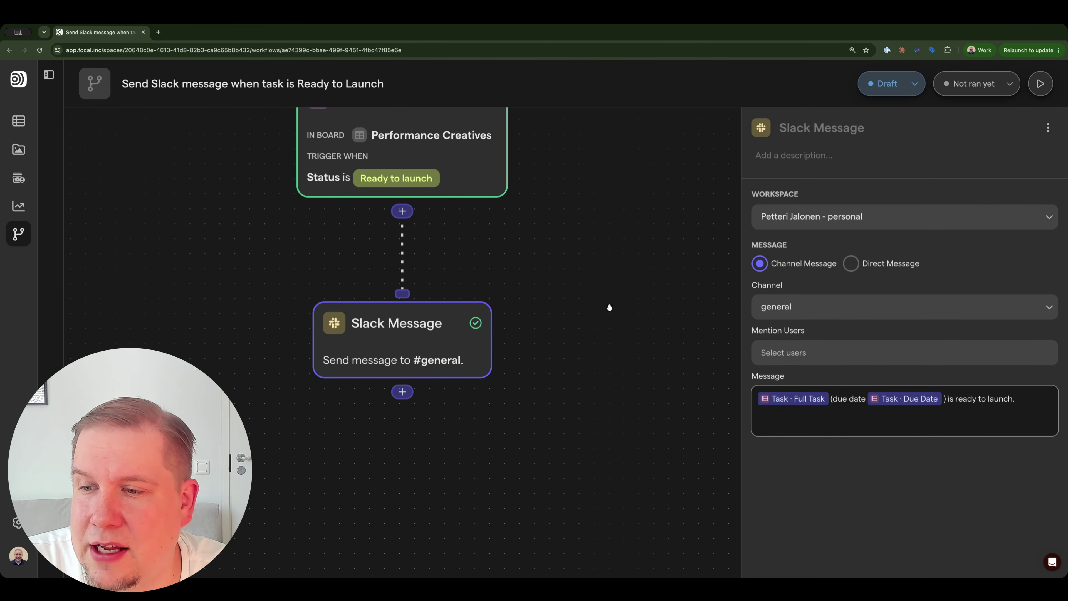
# - Open the "Upload approved creative to Meta" workflow and examine its media-update trigger and the Meta and YouTube upload settings
pyautogui.click(49, 74)
pyautogui.click(145, 192)
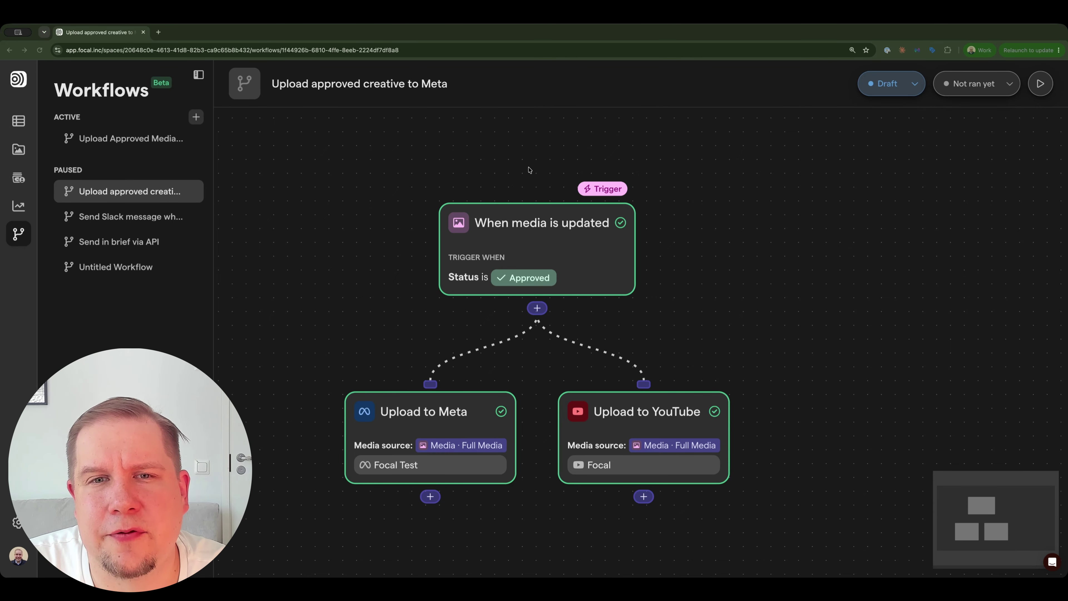
pyautogui.click(515, 272)
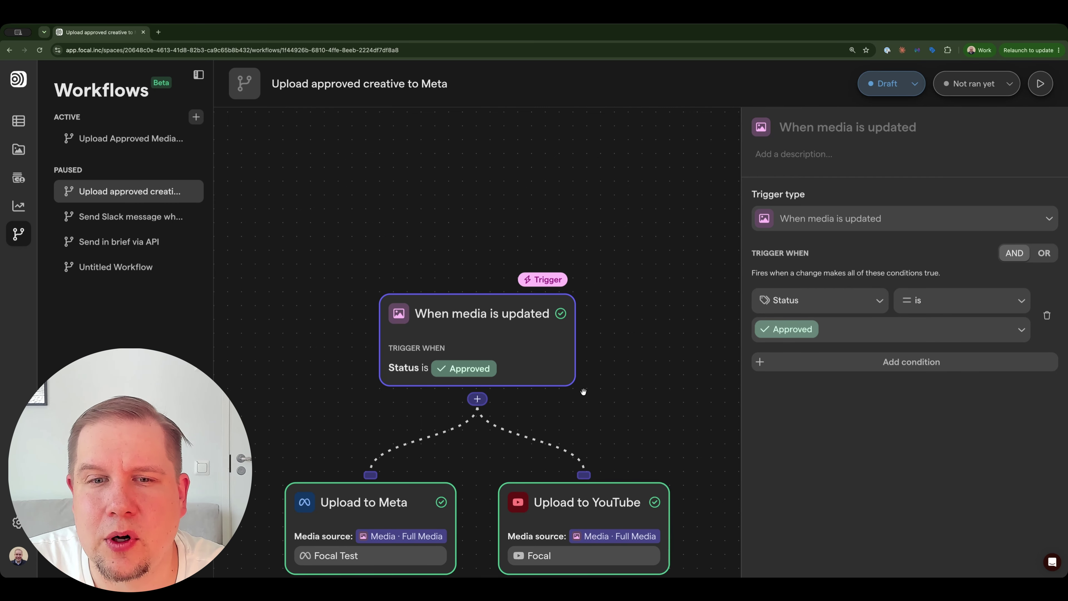
pyautogui.moveTo(583, 392); pyautogui.dragTo(634, 240)
pyautogui.click(392, 361)
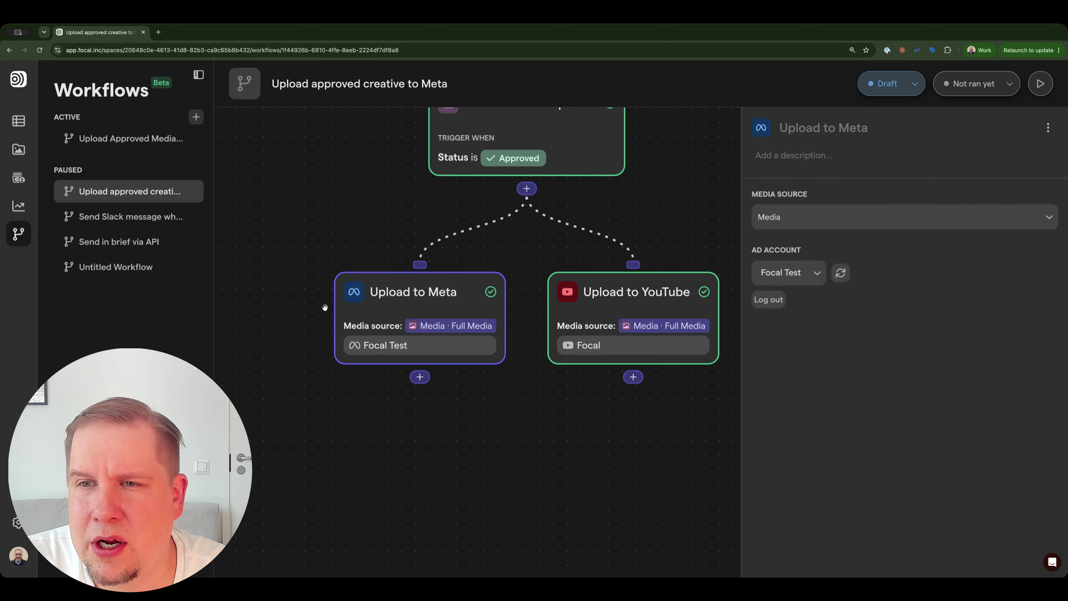
pyautogui.click(673, 294)
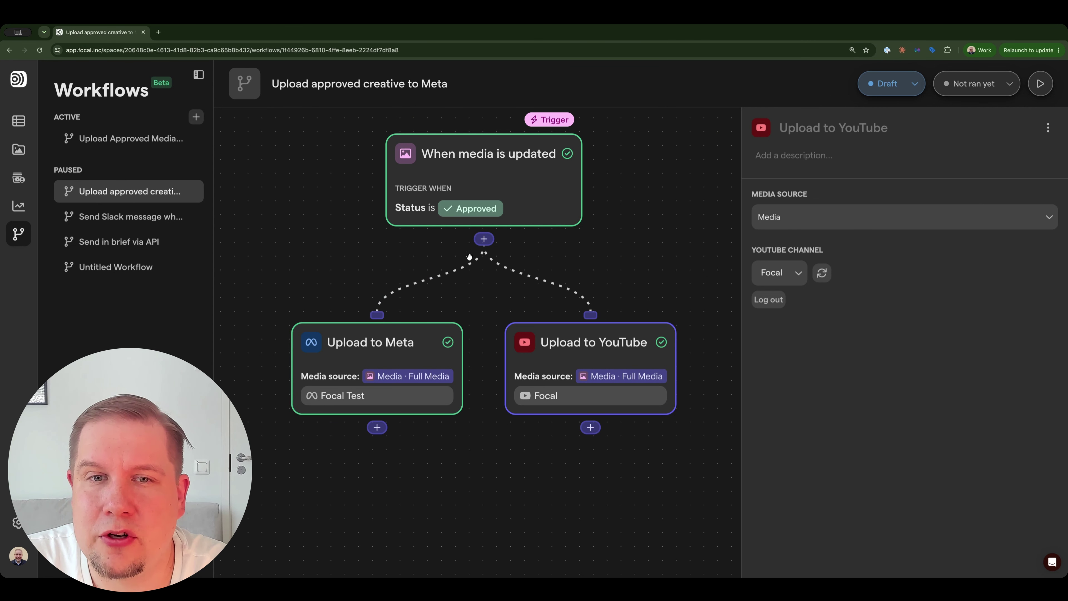
pyautogui.click(471, 198)
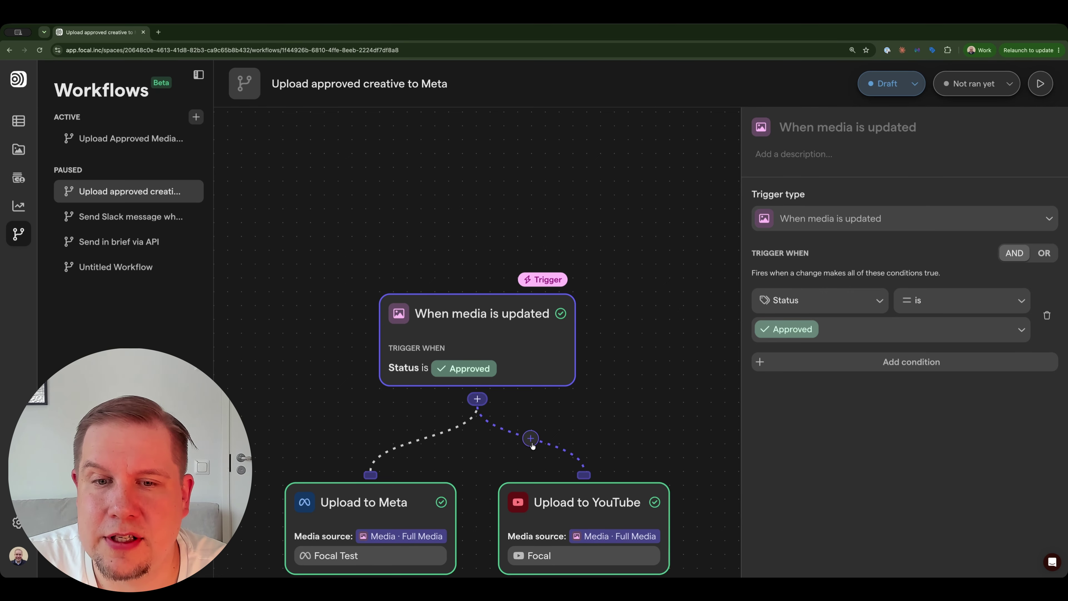
# - Insert a Condition step between the trigger and Upload to YouTube, requiring the media's Aspect ratio is 16:9
pyautogui.click(531, 439)
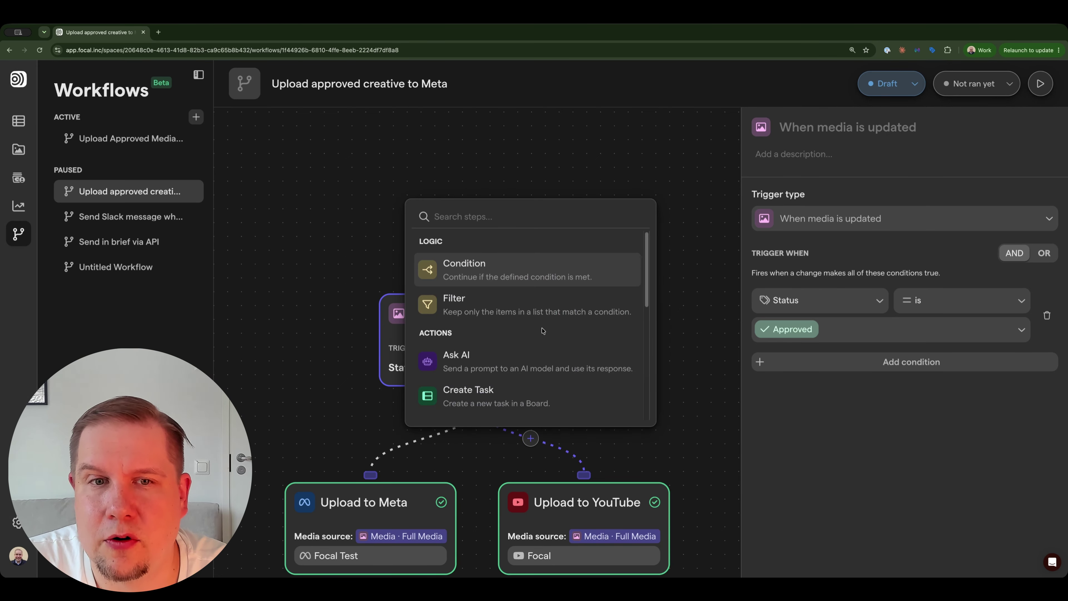
pyautogui.click(513, 277)
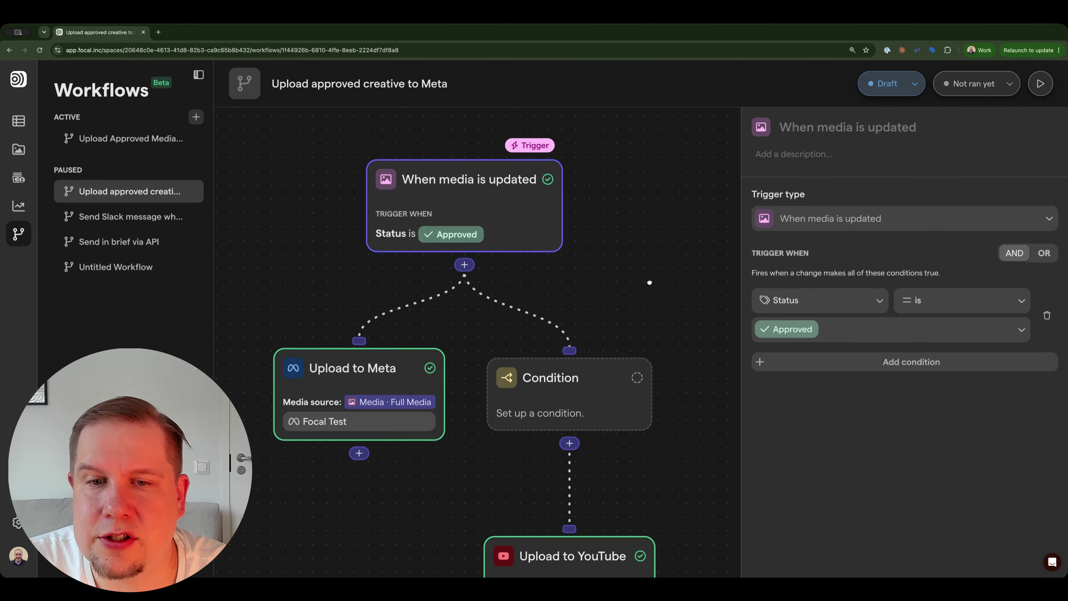
pyautogui.click(573, 412)
pyautogui.click(790, 225)
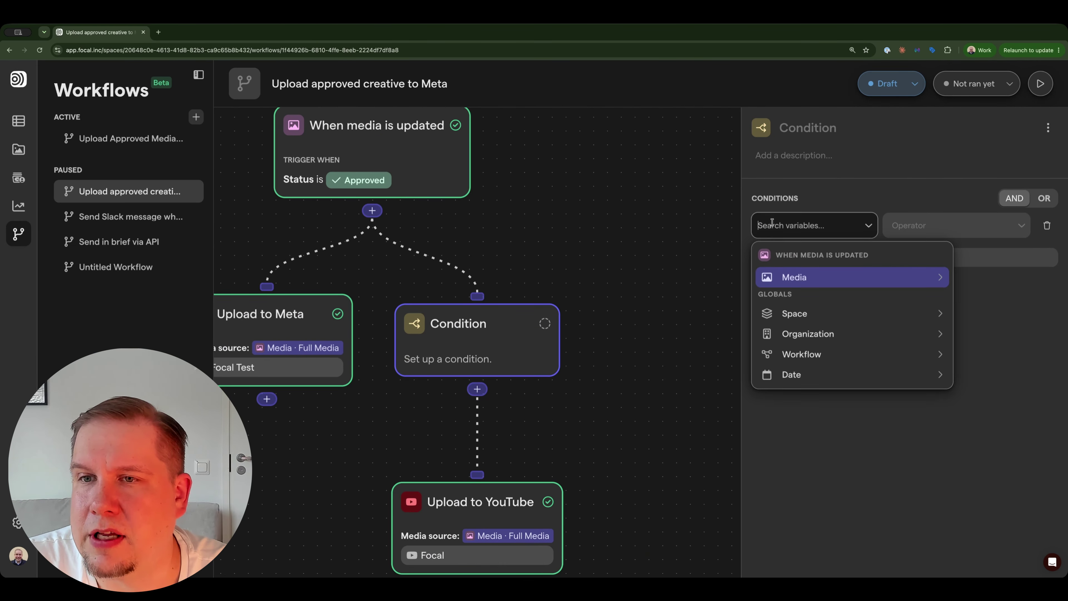
pyautogui.click(822, 278)
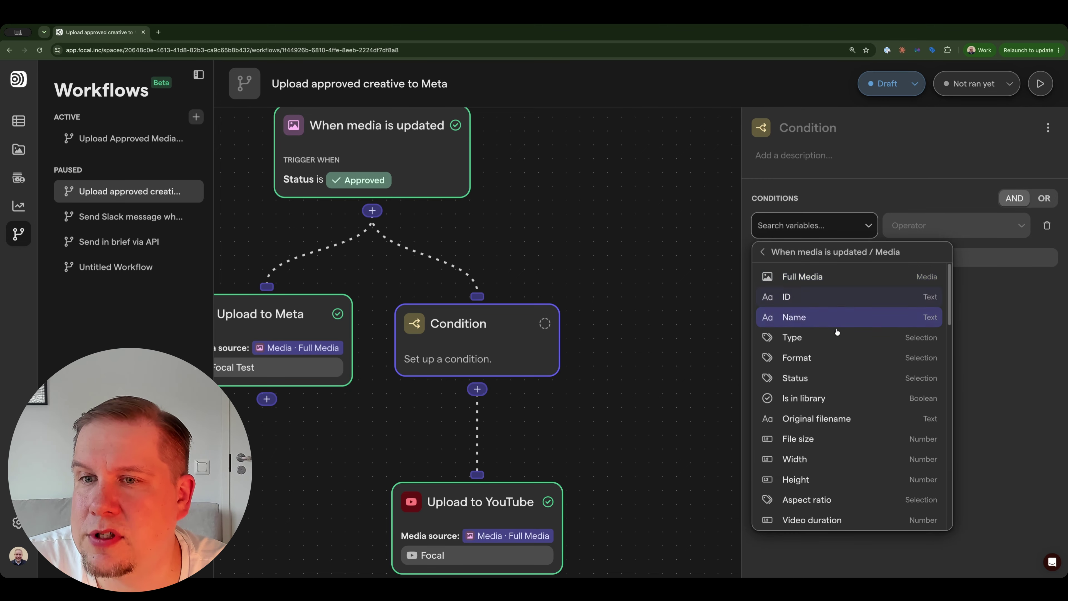
pyautogui.write('aspect')
pyautogui.click(863, 268)
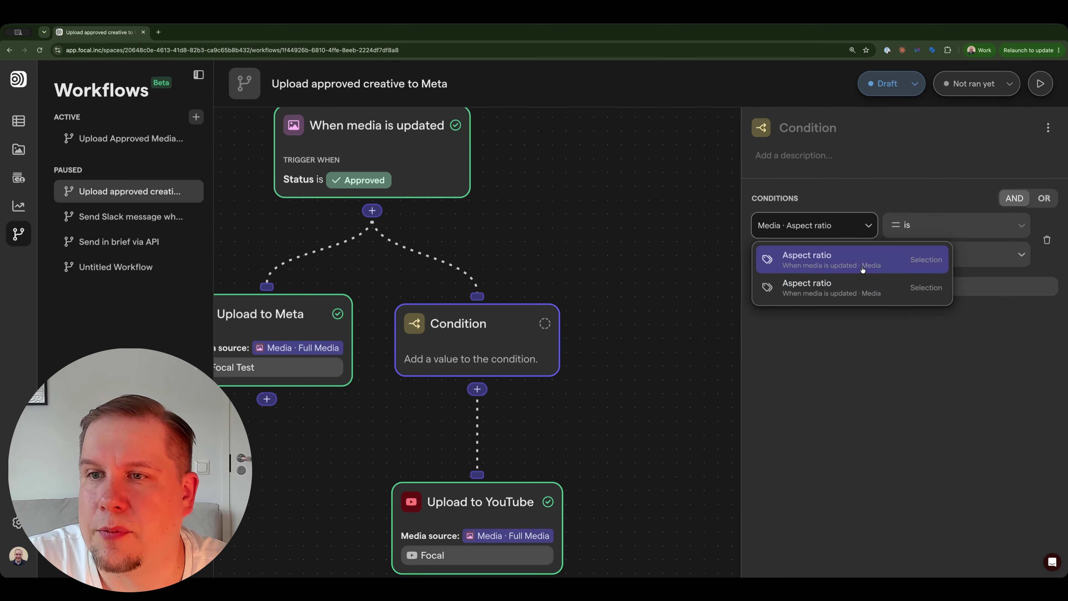
pyautogui.click(872, 253)
pyautogui.click(818, 379)
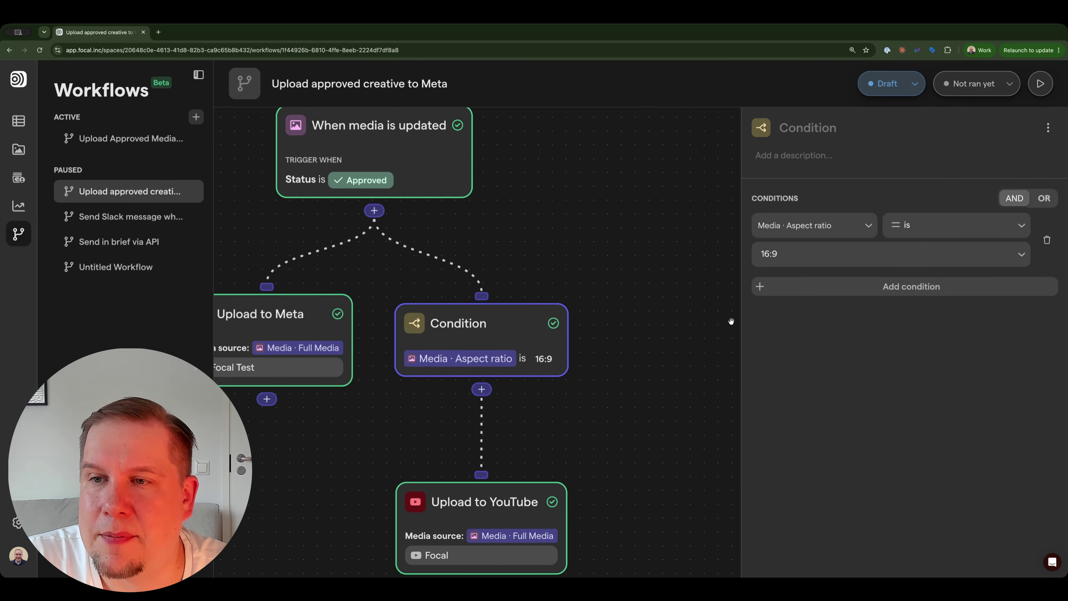
pyautogui.scroll(-3, 610, 382)
pyautogui.hscroll(-2, 610, 382)
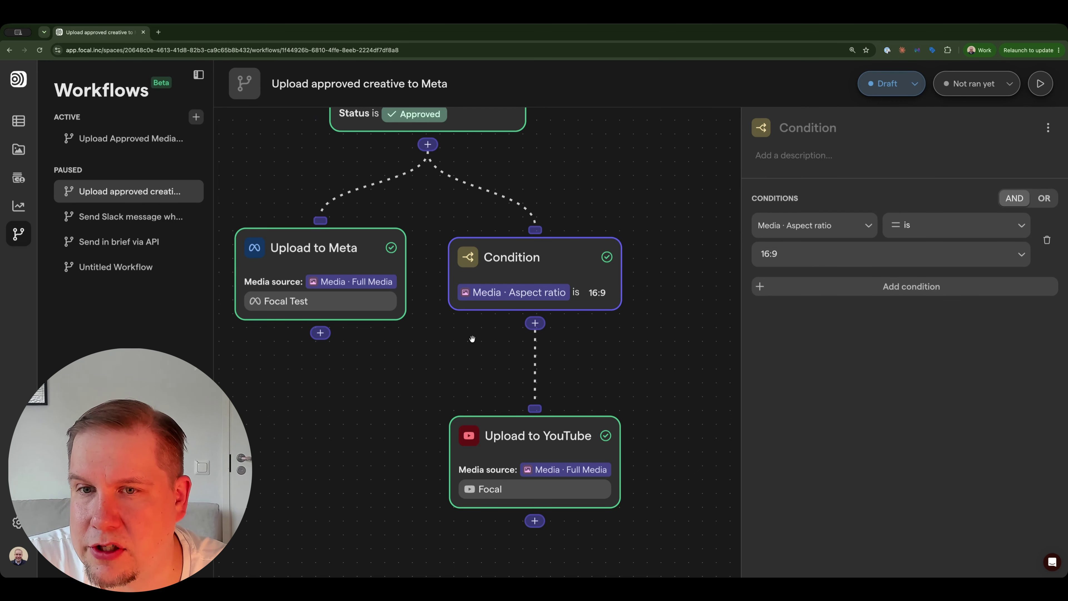
pyautogui.hscroll(-2, 471, 339)
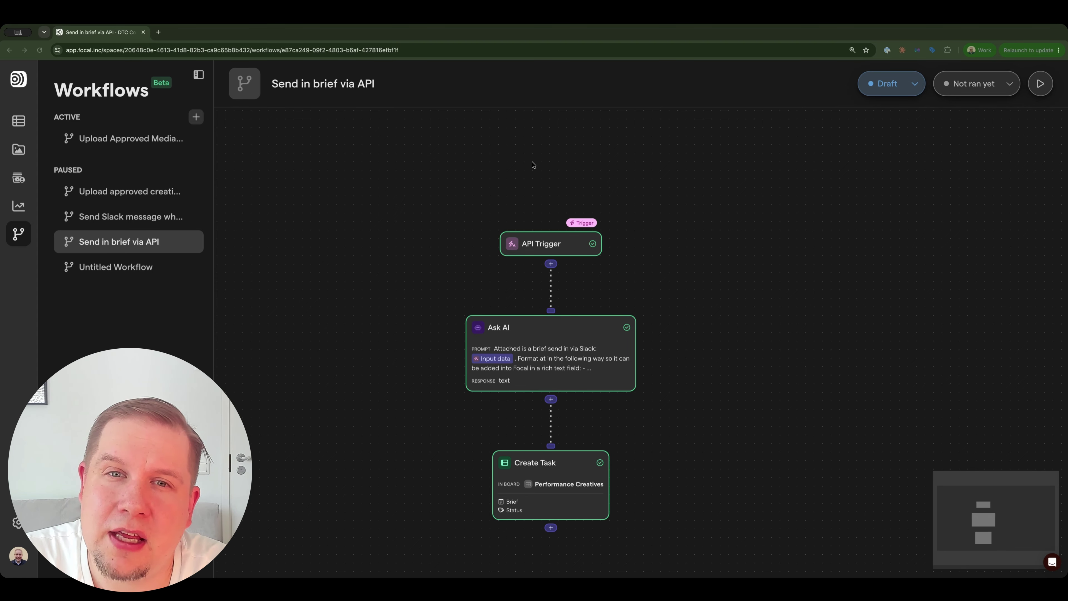
# - Examine the "Send in brief via API" workflow's API Trigger settings, Ask AI prompt message and Create Task filled columns
pyautogui.click(542, 244)
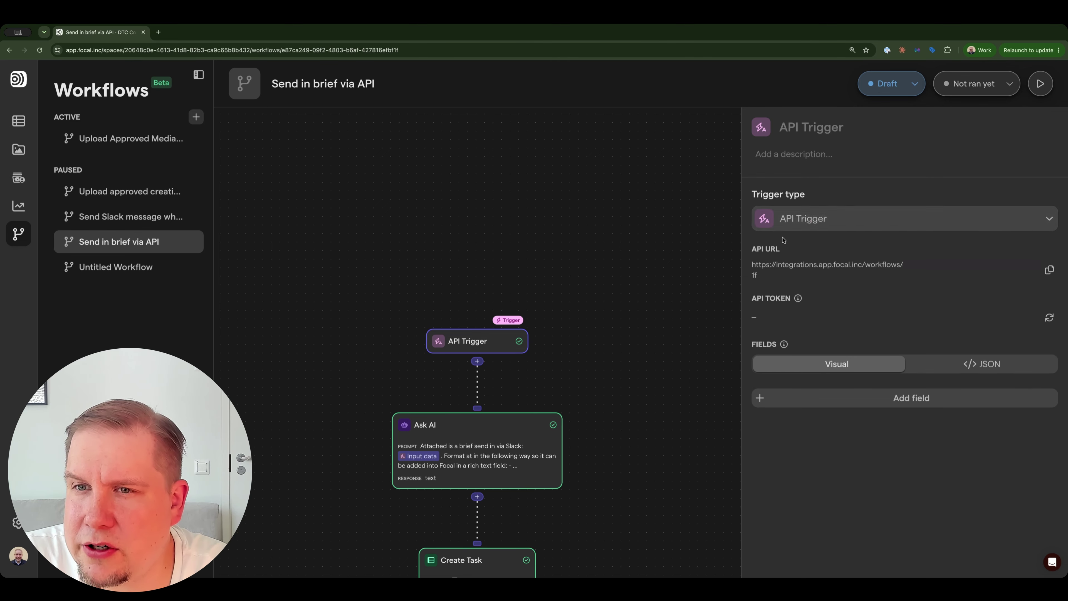
pyautogui.tripleClick(754, 273)
pyautogui.click(765, 276)
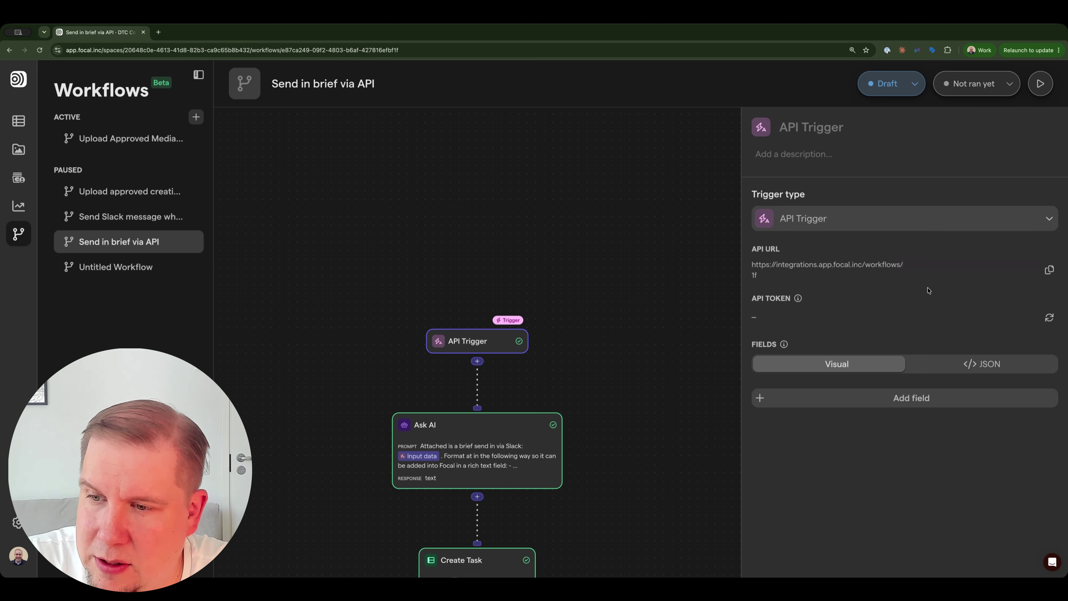
pyautogui.click(832, 400)
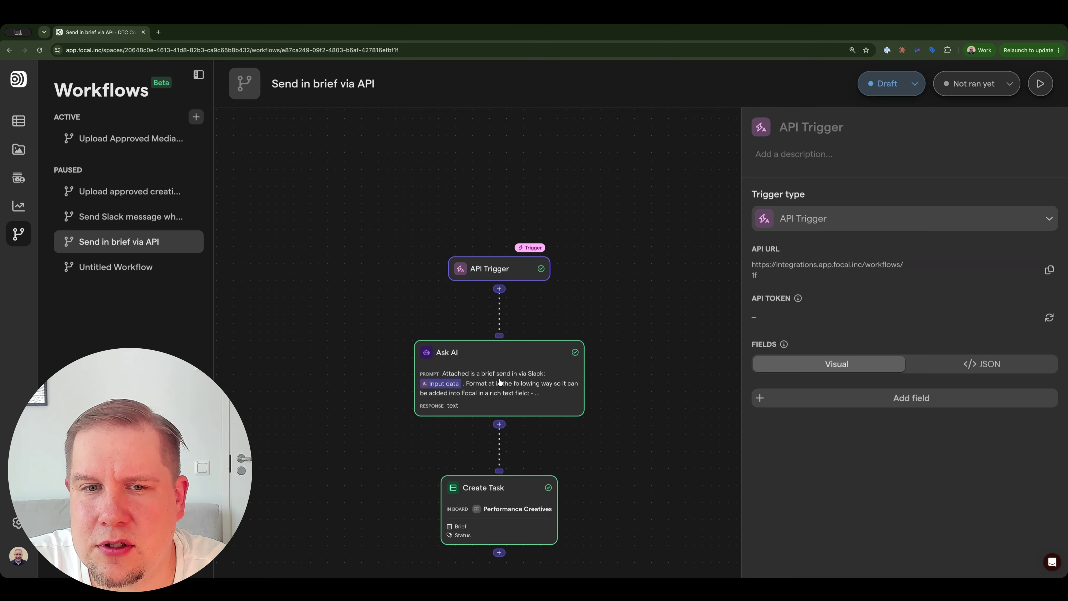
pyautogui.click(532, 349)
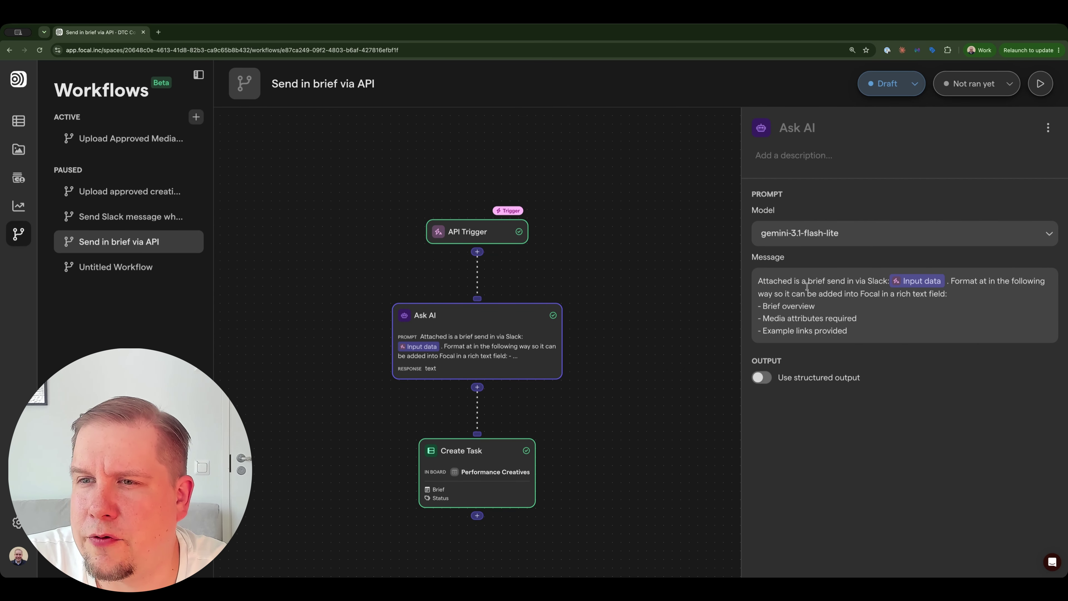
pyautogui.moveTo(754, 279); pyautogui.dragTo(858, 325)
pyautogui.click(756, 303)
pyautogui.click(864, 329)
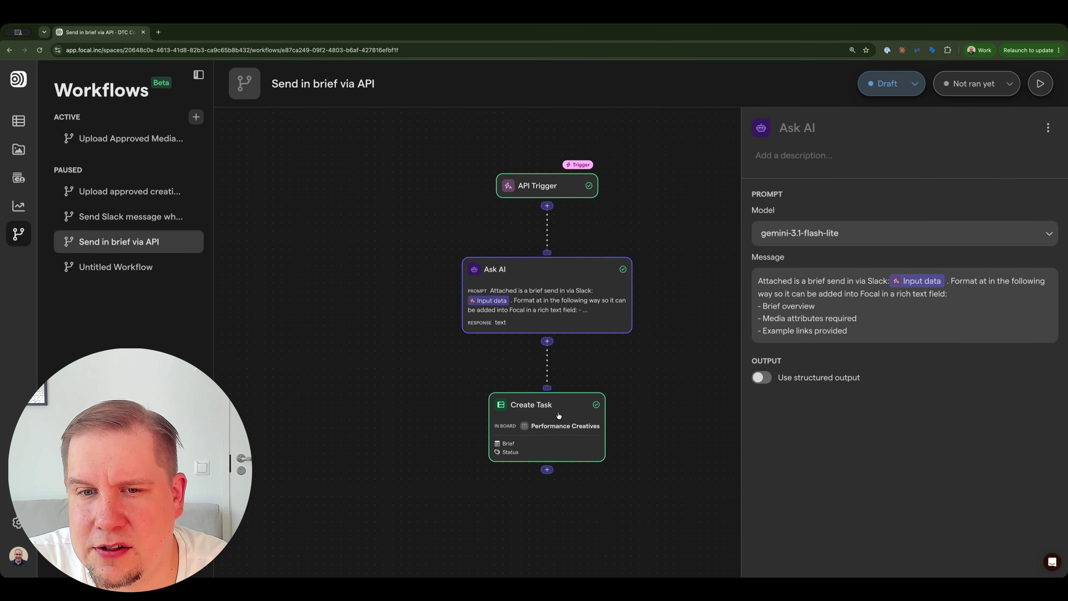
pyautogui.click(517, 459)
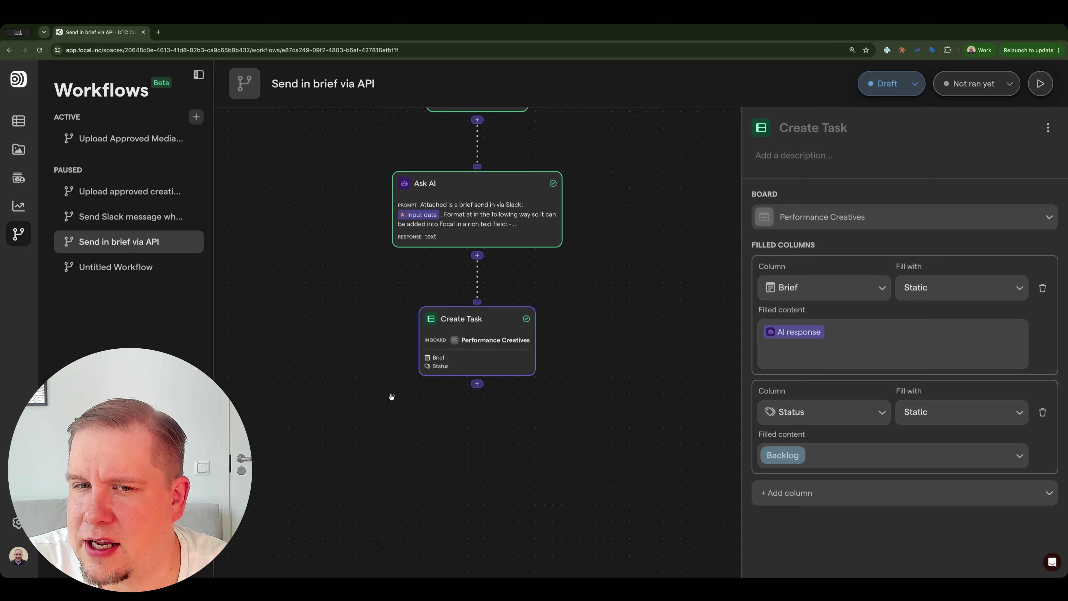
pyautogui.scroll(5, 326, 377)
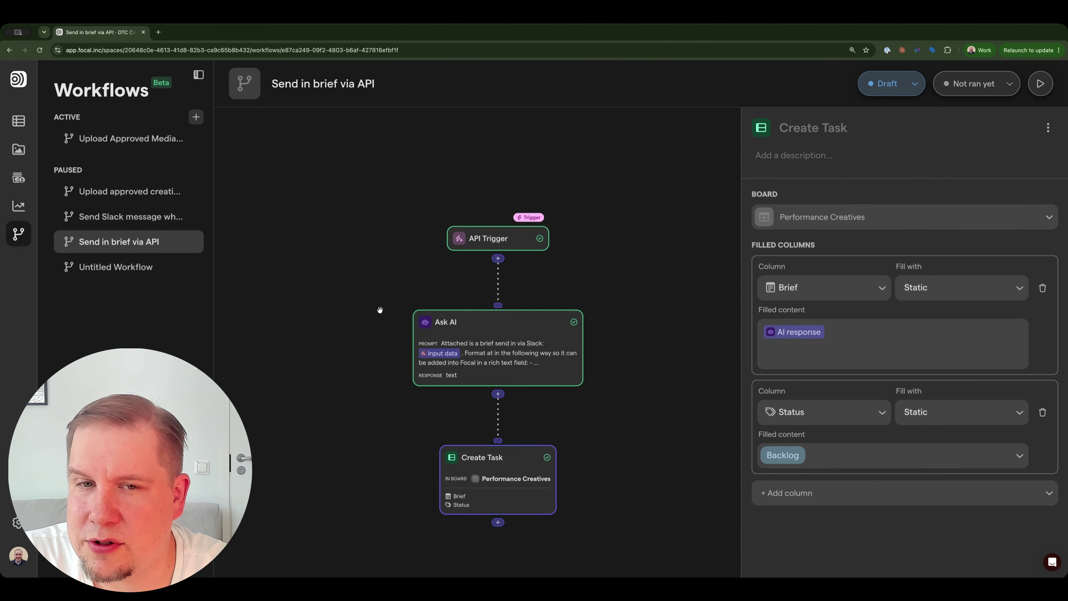
pyautogui.hscroll(-2, 375, 312)
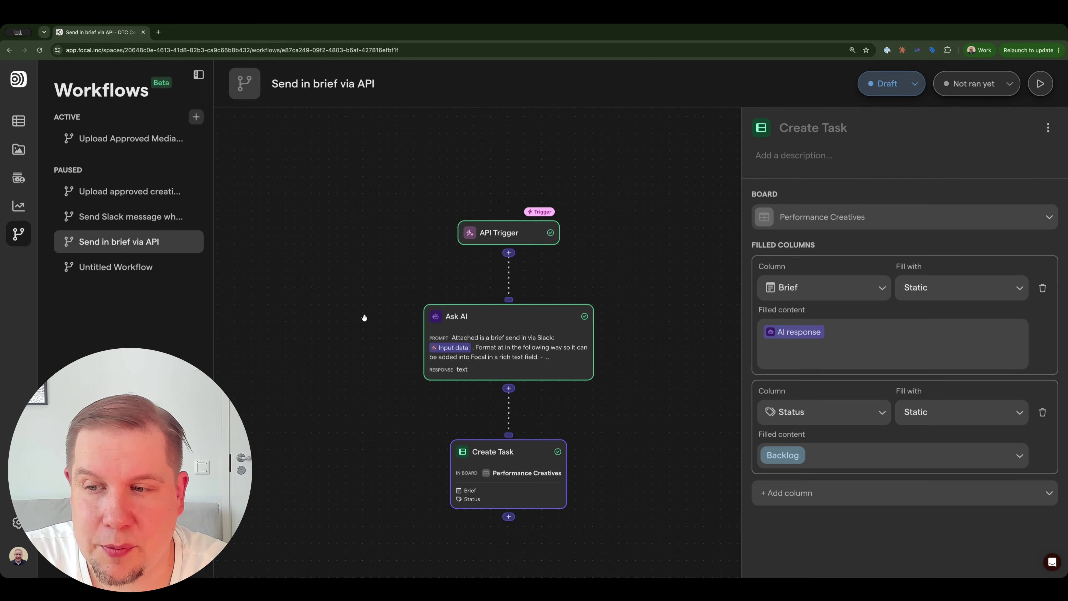